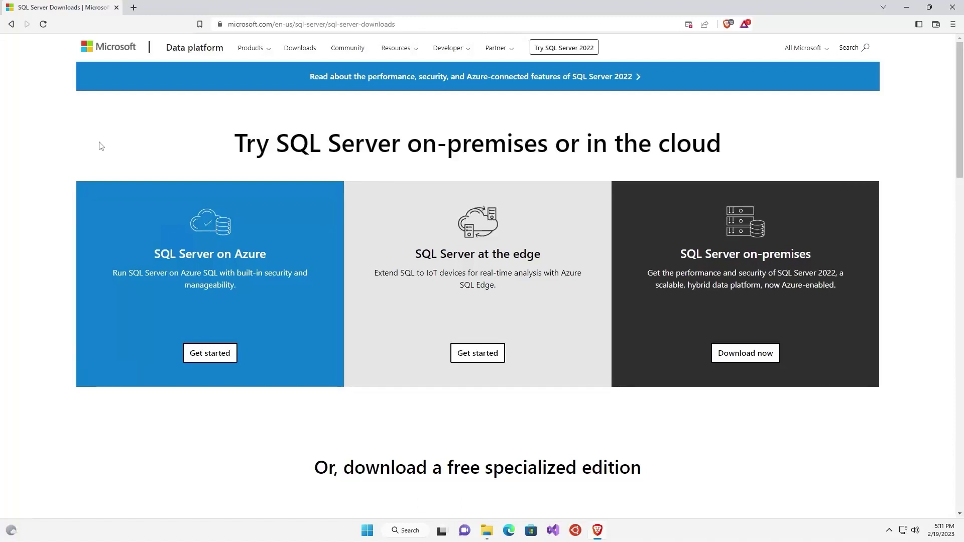
# Step: Download the free SQL Server 2022 Developer edition installer, SQL2022-SSEI-Dev, into the Downloads folder
pyautogui.scroll(-5, 101, 145)
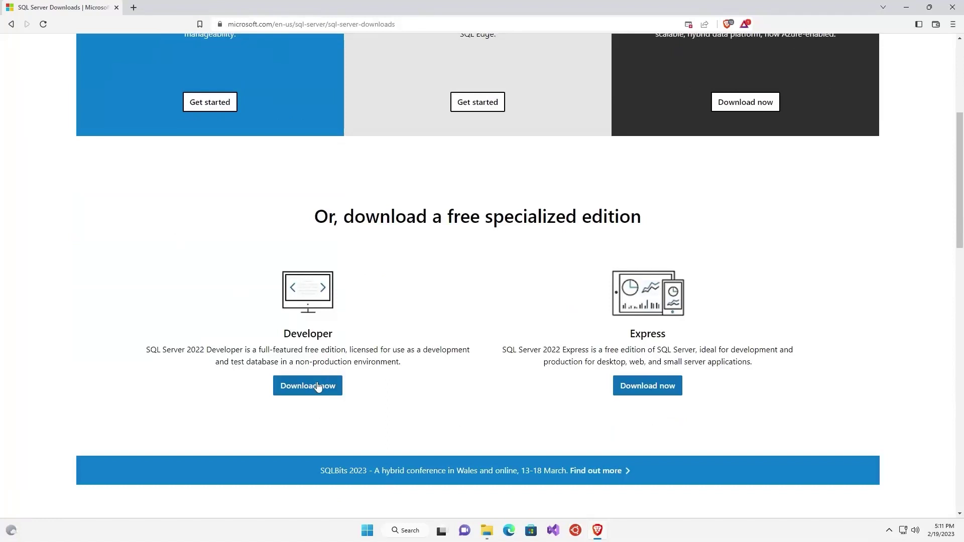
pyautogui.click(317, 386)
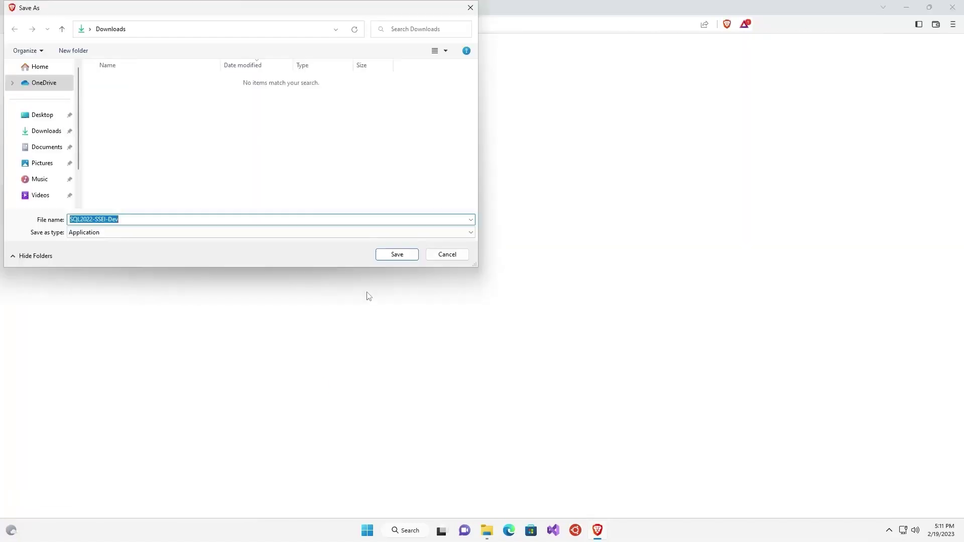
pyautogui.click(389, 258)
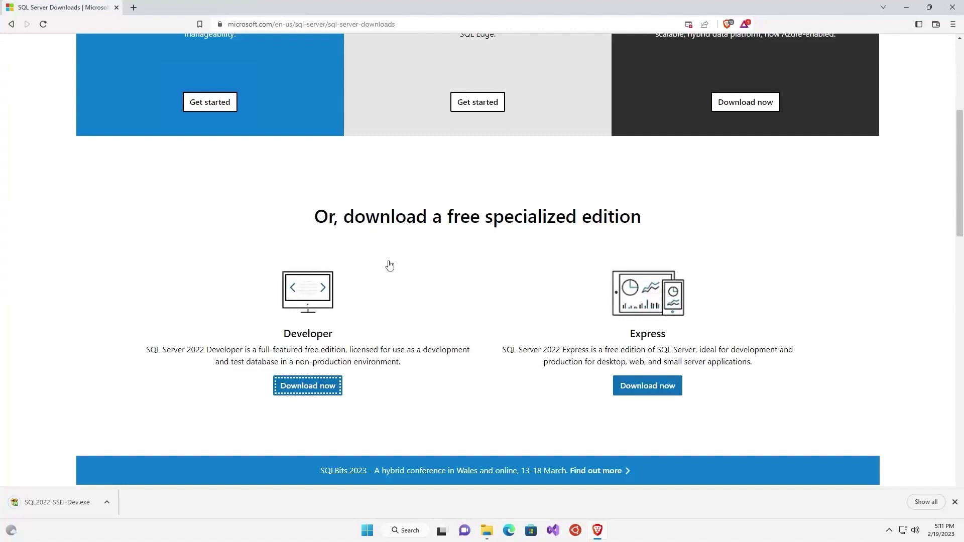
# Step: Run SQL2022-SSEI-Dev from Downloads with permission to make changes, and download the English ISO installation media to the Downloads folder
pyautogui.click(486, 530)
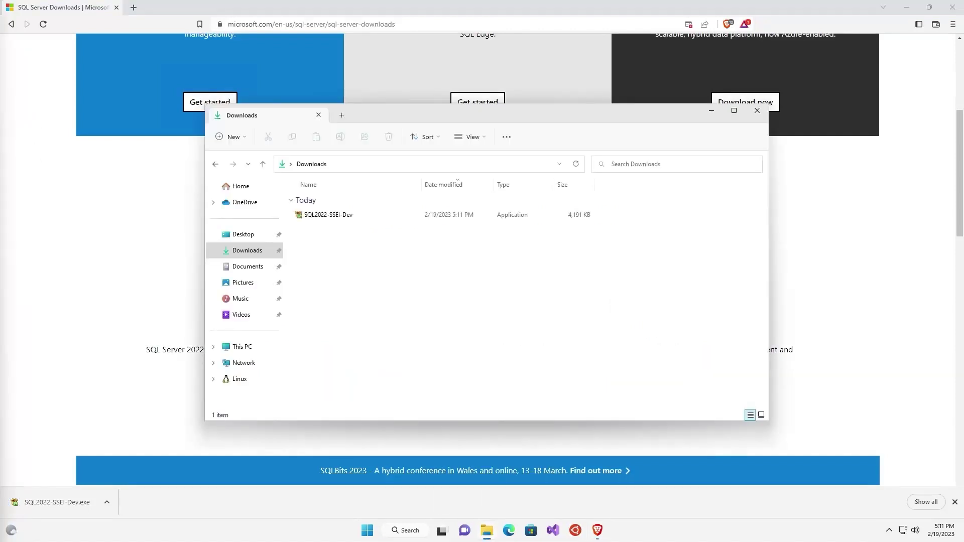
pyautogui.doubleClick(319, 216)
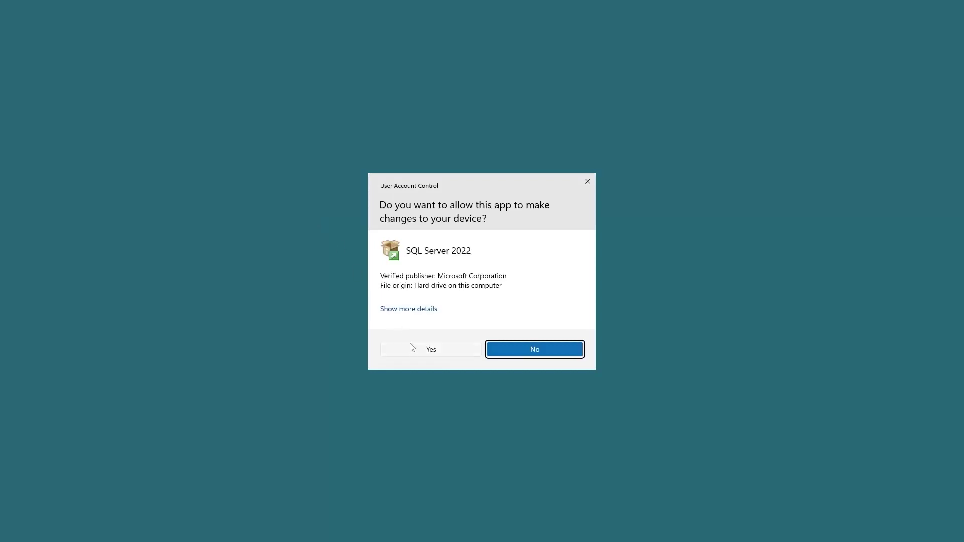
pyautogui.click(413, 350)
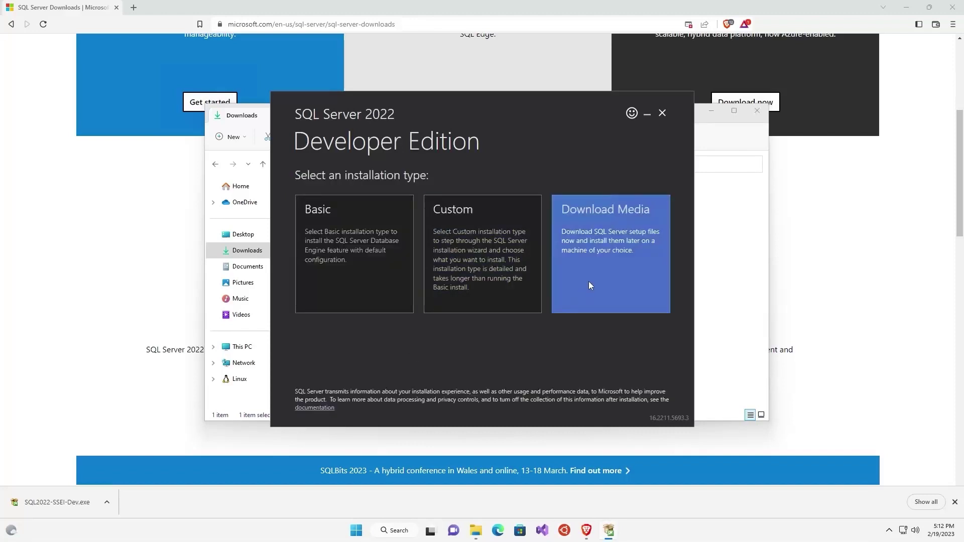
pyautogui.click(590, 285)
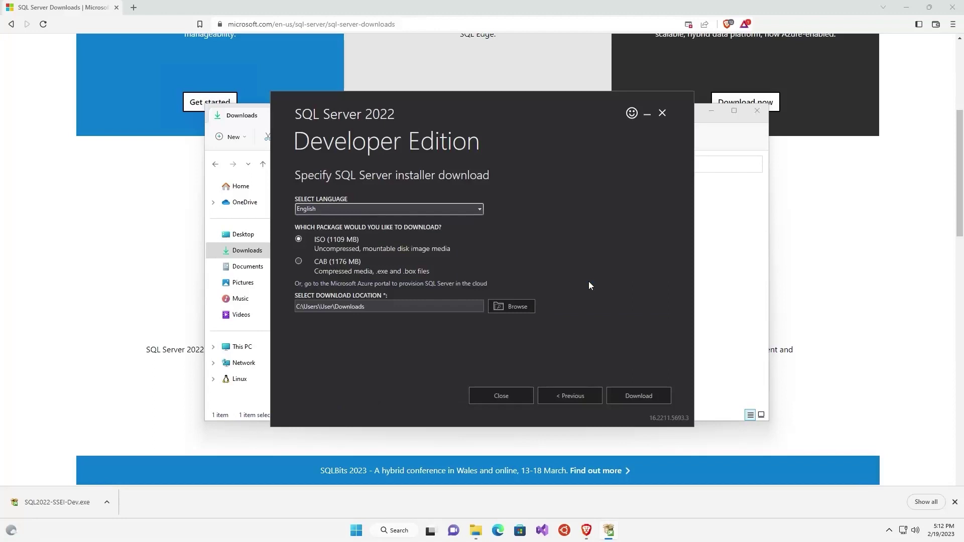
pyautogui.click(619, 396)
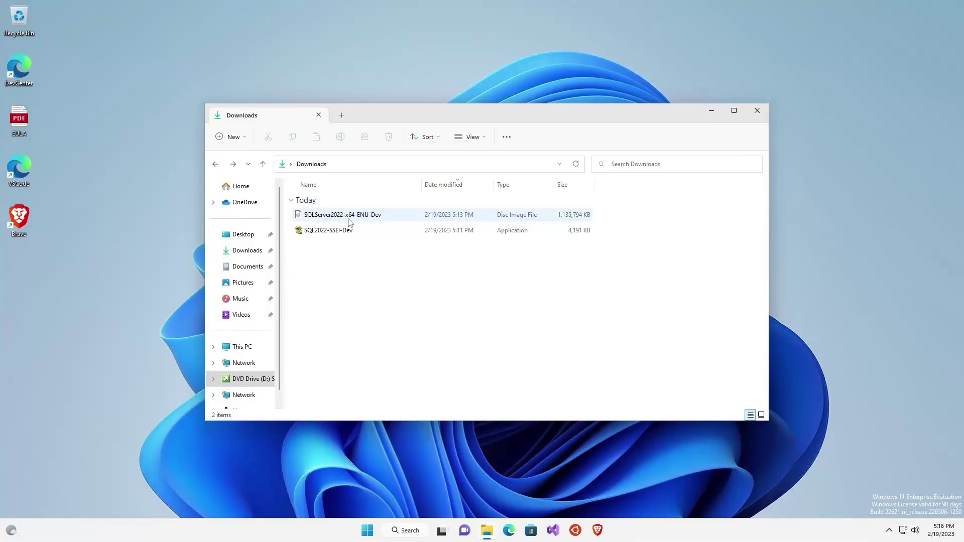
# Step: Mount the SQLServer2022-x64-ENU-Dev disc image and run its setup application with permission to make changes
pyautogui.click(350, 221)
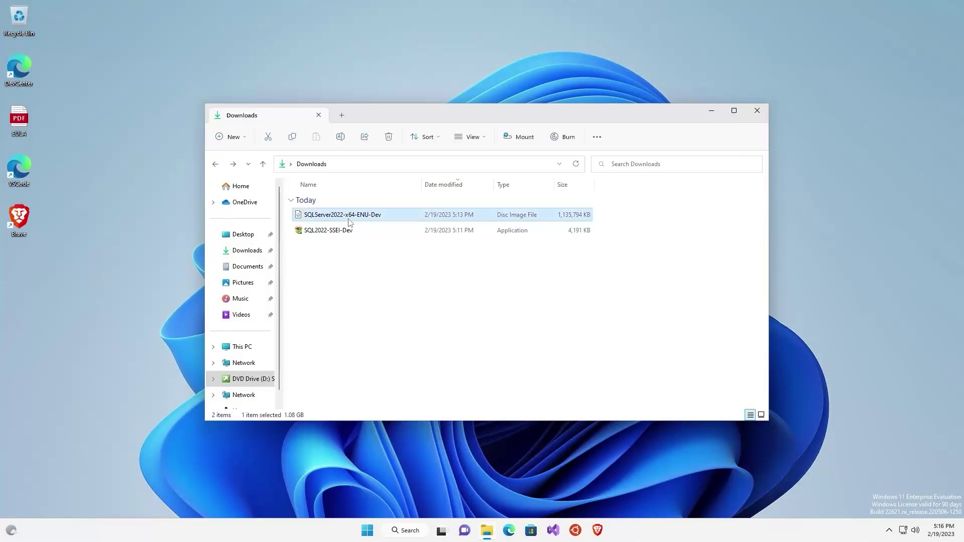
pyautogui.doubleClick(350, 221)
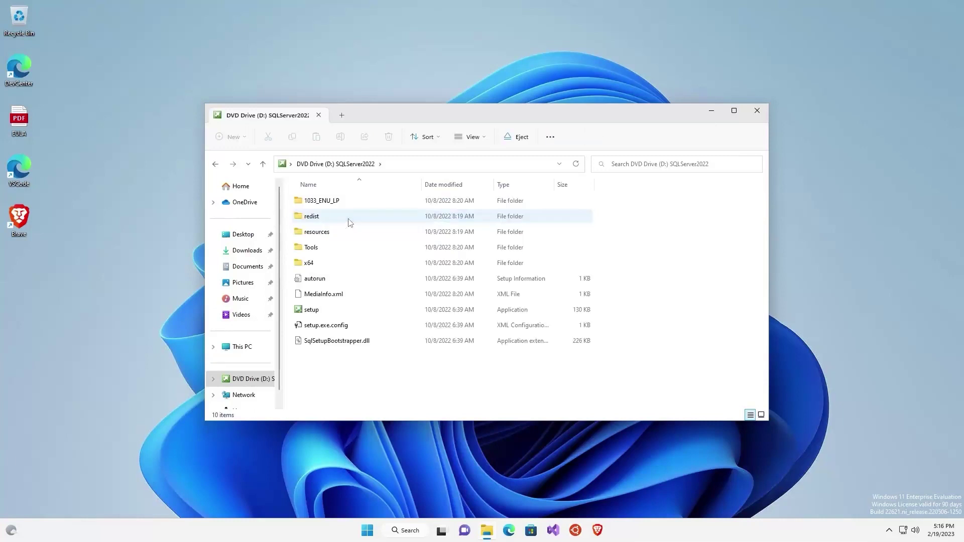
pyautogui.doubleClick(340, 310)
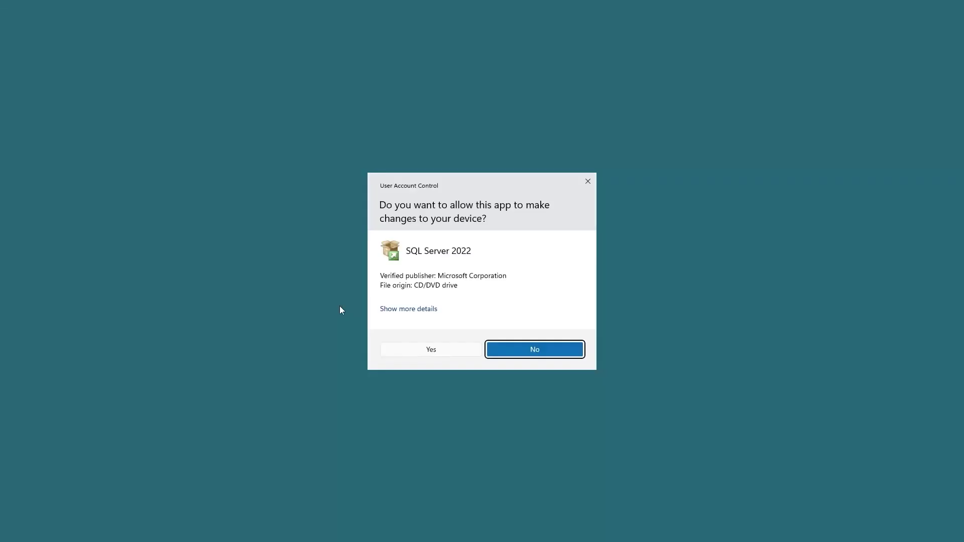
pyautogui.click(430, 348)
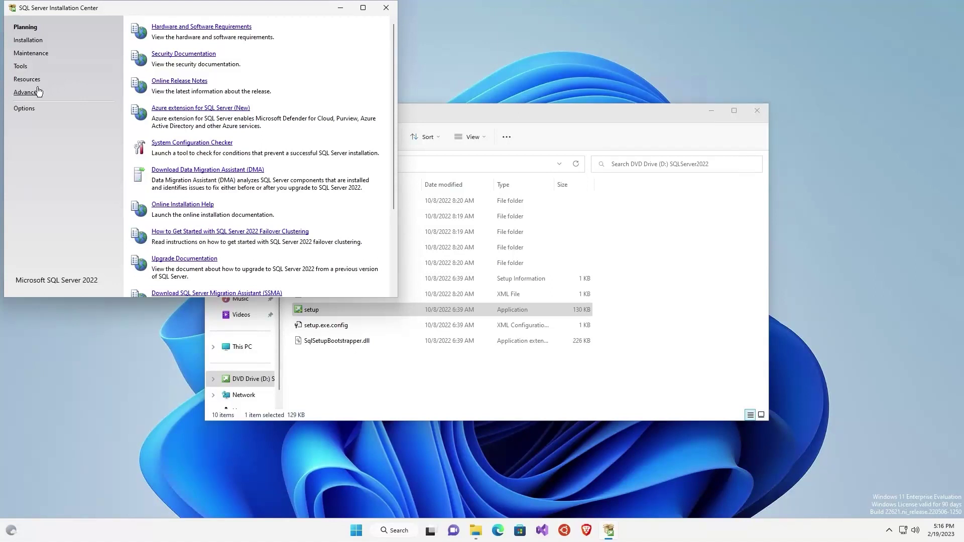
# Step: Review the Installation, Maintenance, Tools, Resources and Advanced options of the SQL Server Installation Center
pyautogui.click(35, 44)
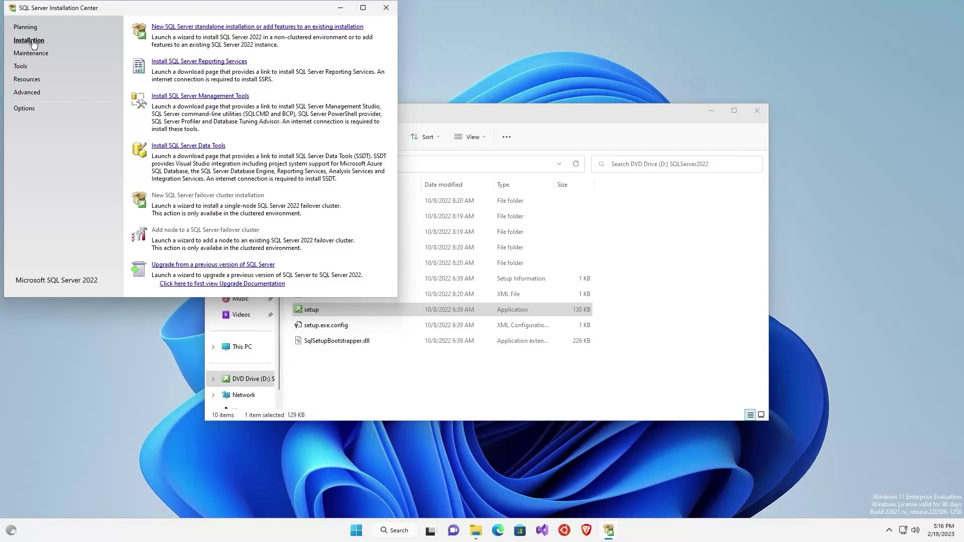
pyautogui.click(30, 54)
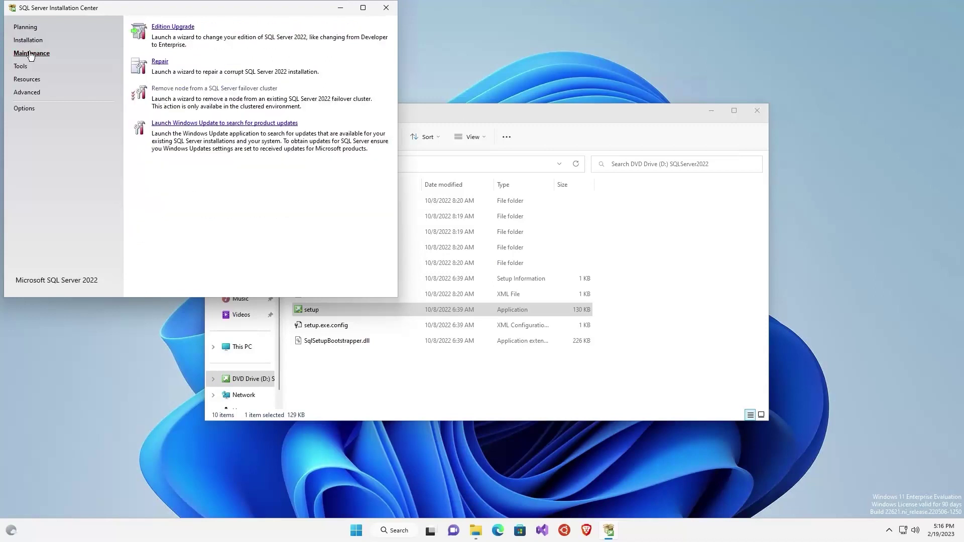
pyautogui.click(21, 68)
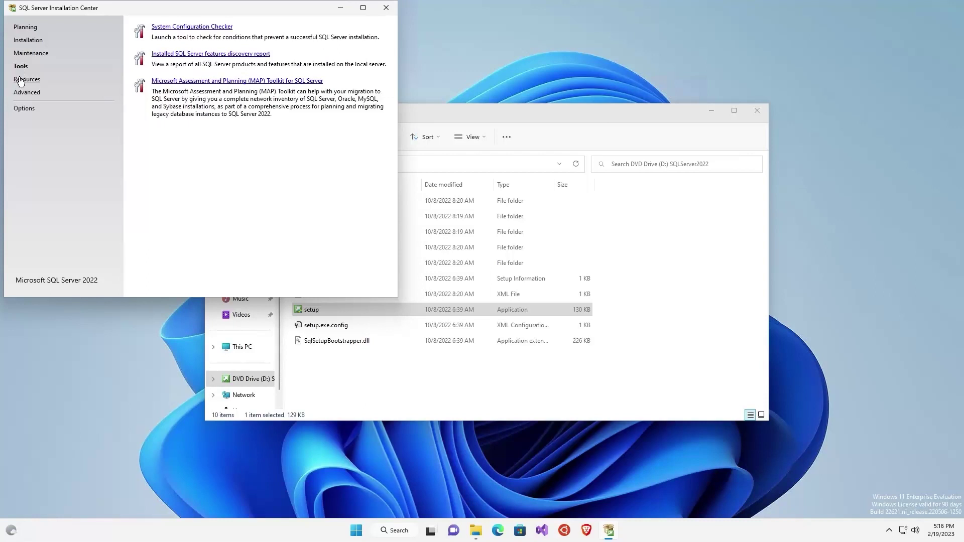
pyautogui.click(20, 81)
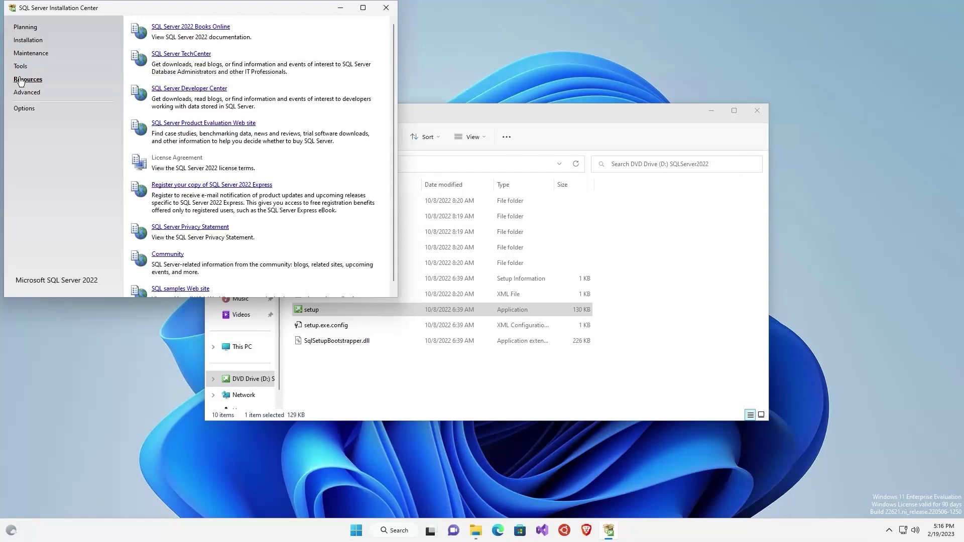
pyautogui.click(23, 94)
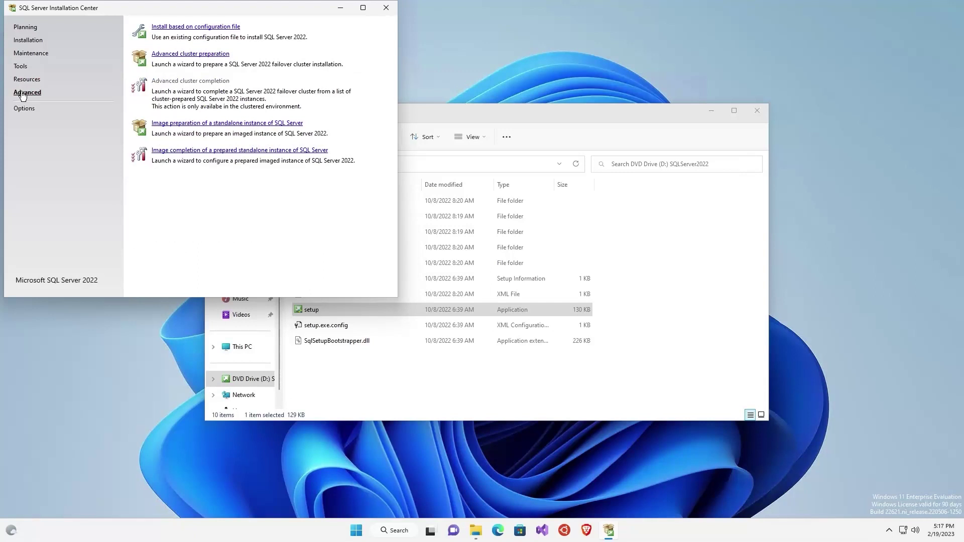
# Step: Start a new SQL Server standalone installation and proceed with Developer as the free edition
pyautogui.click(27, 41)
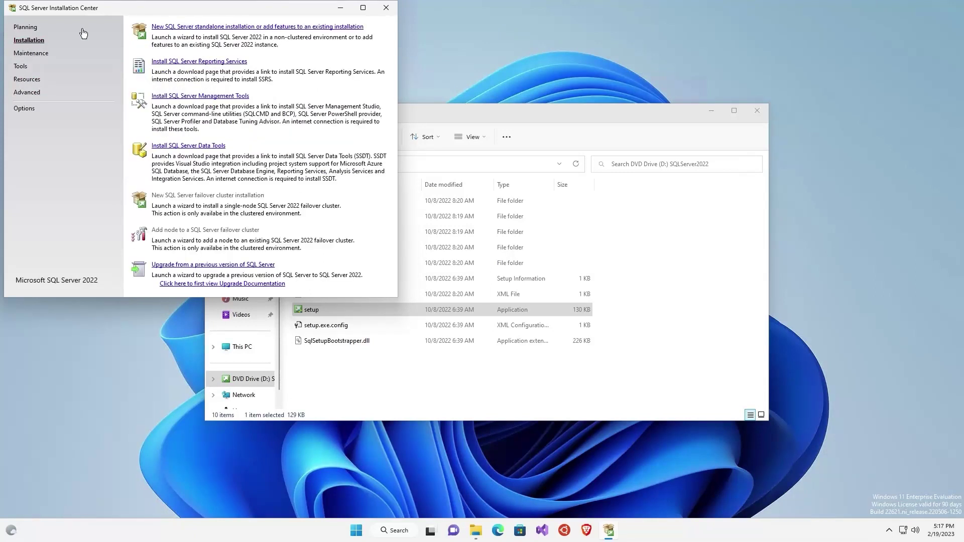
pyautogui.click(241, 28)
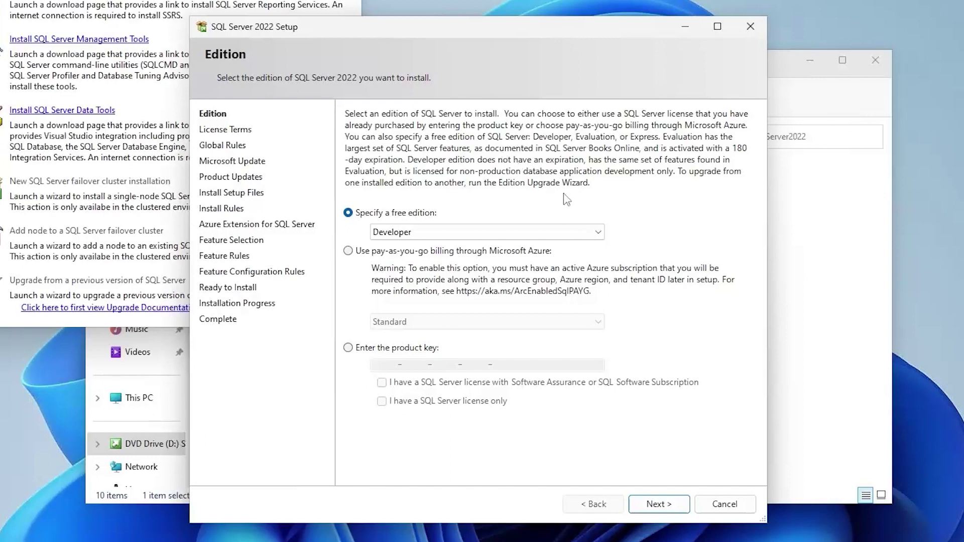
pyautogui.click(595, 230)
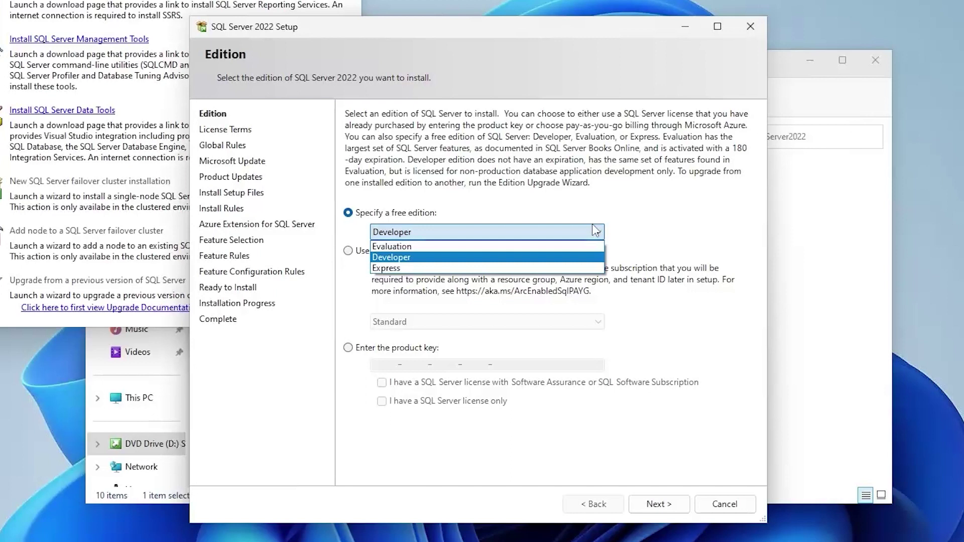
pyautogui.click(595, 230)
pyautogui.click(651, 505)
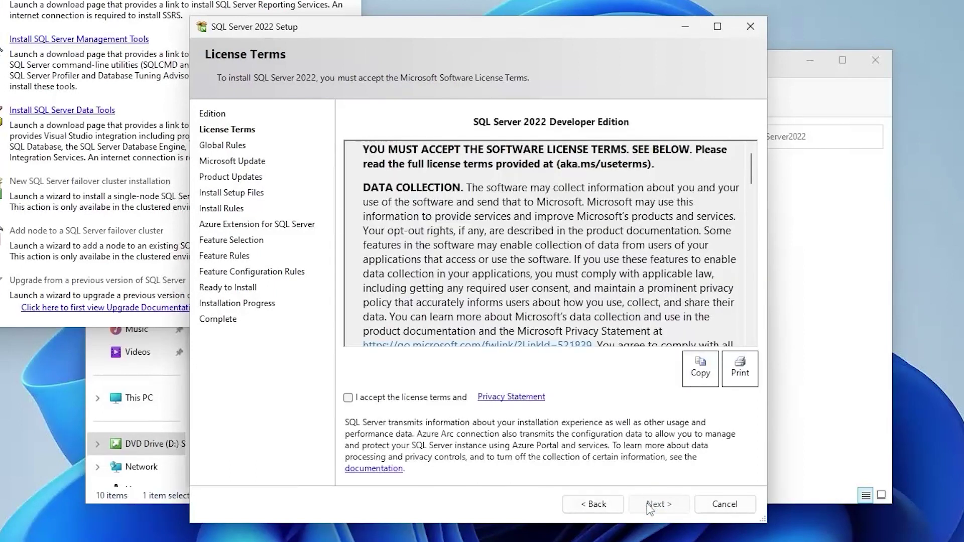
# Step: Accept the license terms and have setup use Microsoft Update to check for updates
pyautogui.click(348, 398)
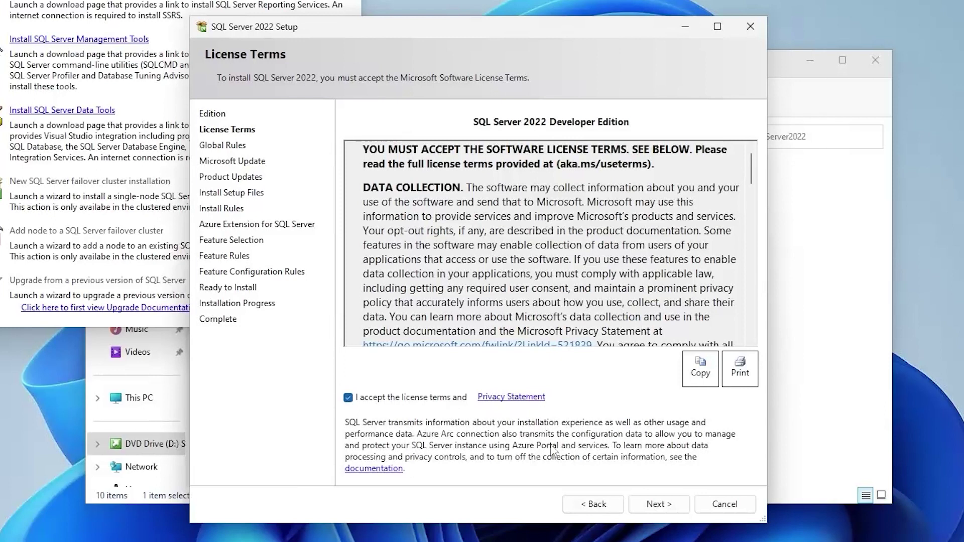
pyautogui.click(651, 504)
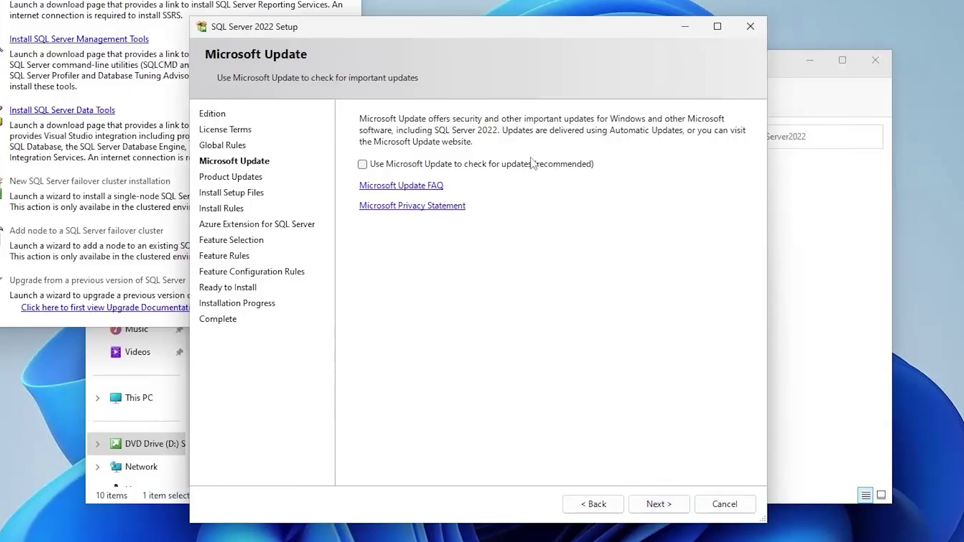
pyautogui.click(513, 169)
pyautogui.click(652, 507)
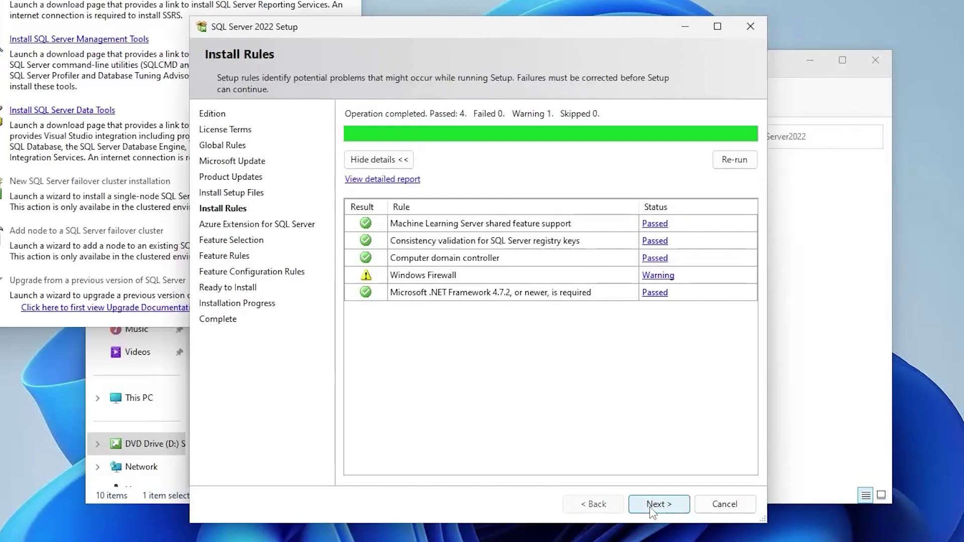
# Step: Check the details of the Windows Firewall install rule and exclude the Azure Extension for SQL Server from the installation
pyautogui.click(658, 276)
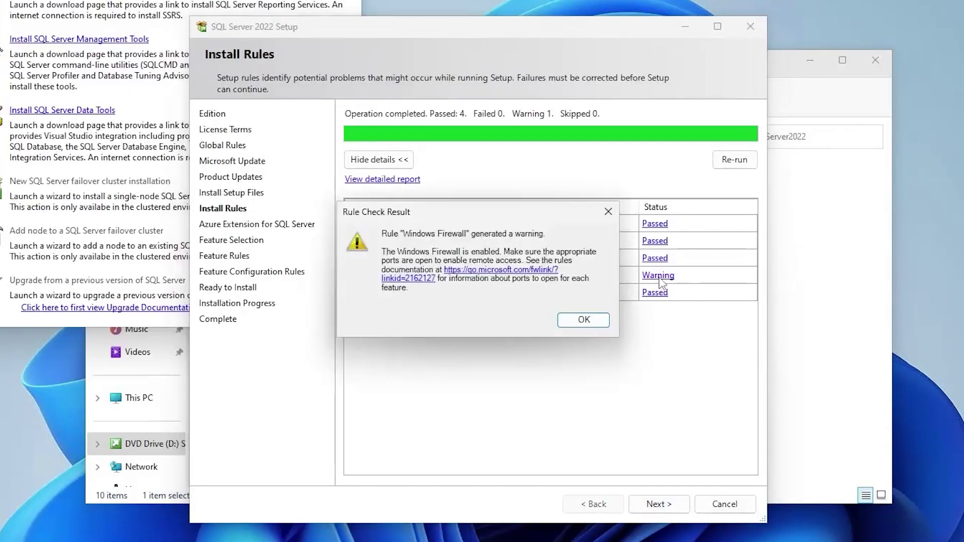
pyautogui.click(584, 320)
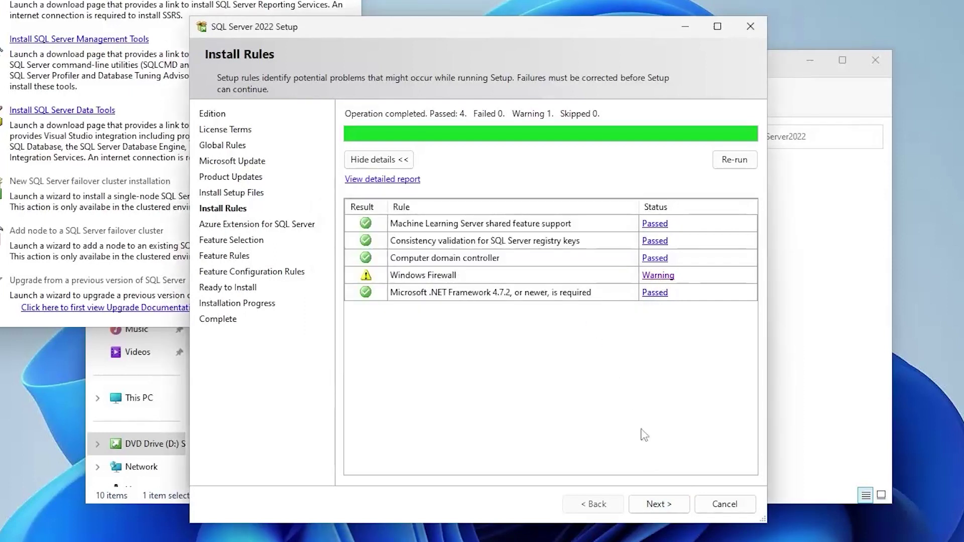
pyautogui.click(666, 512)
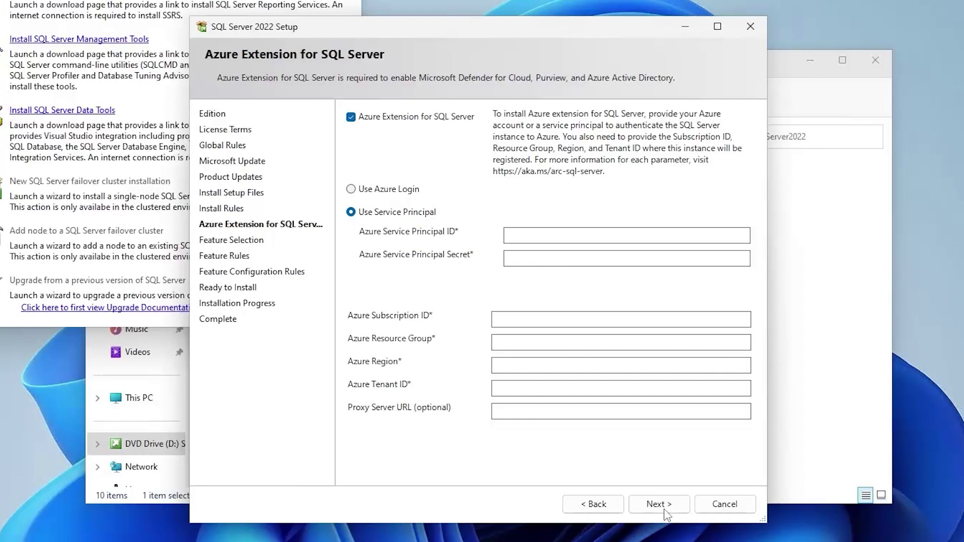
pyautogui.click(407, 121)
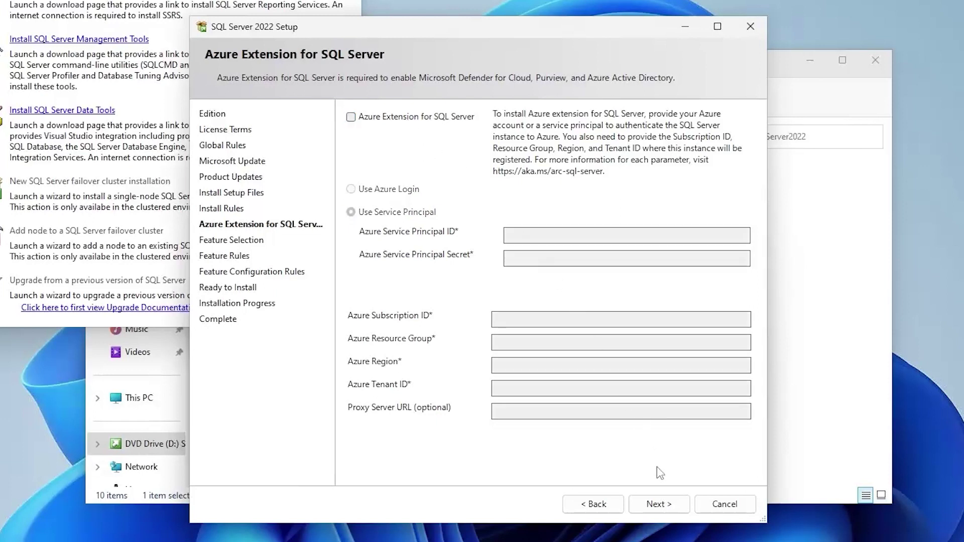
pyautogui.click(659, 505)
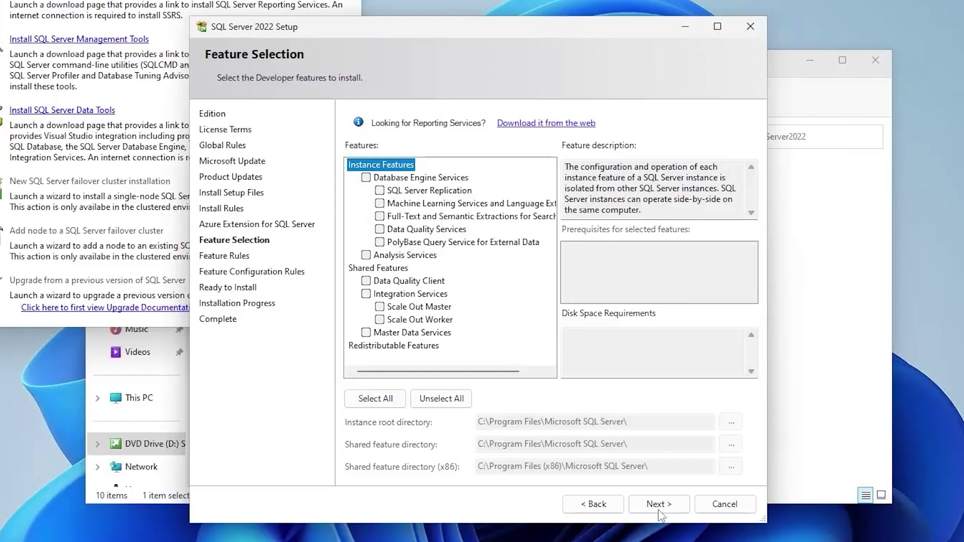
# Step: Include Database Engine Services in the features to install, leaving SQL Server Replication out, and proceed to the instance configuration
pyautogui.click(414, 181)
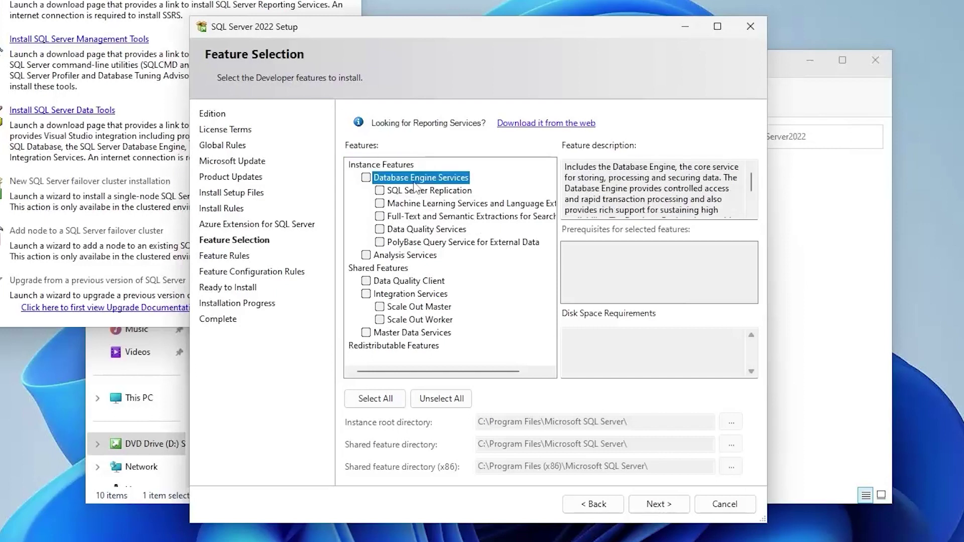
pyautogui.click(366, 178)
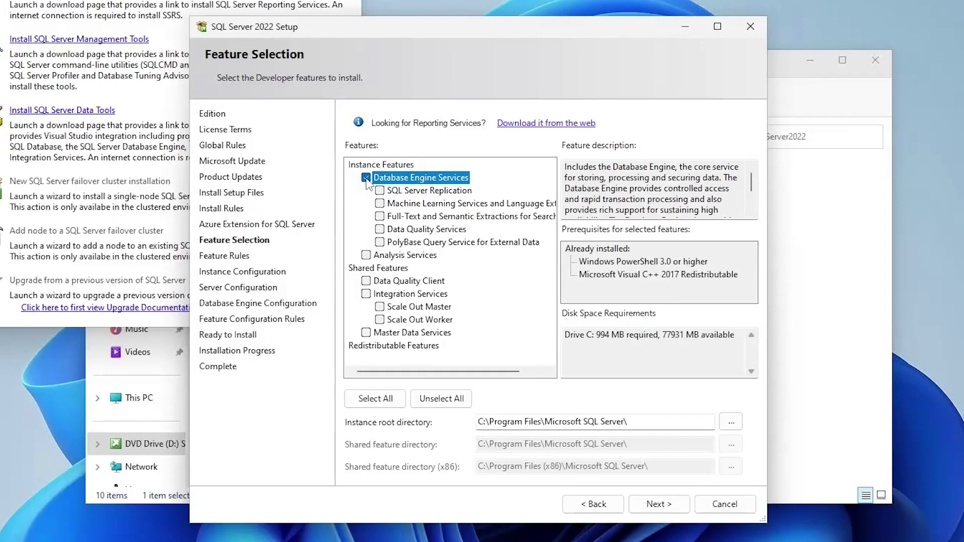
pyautogui.click(428, 192)
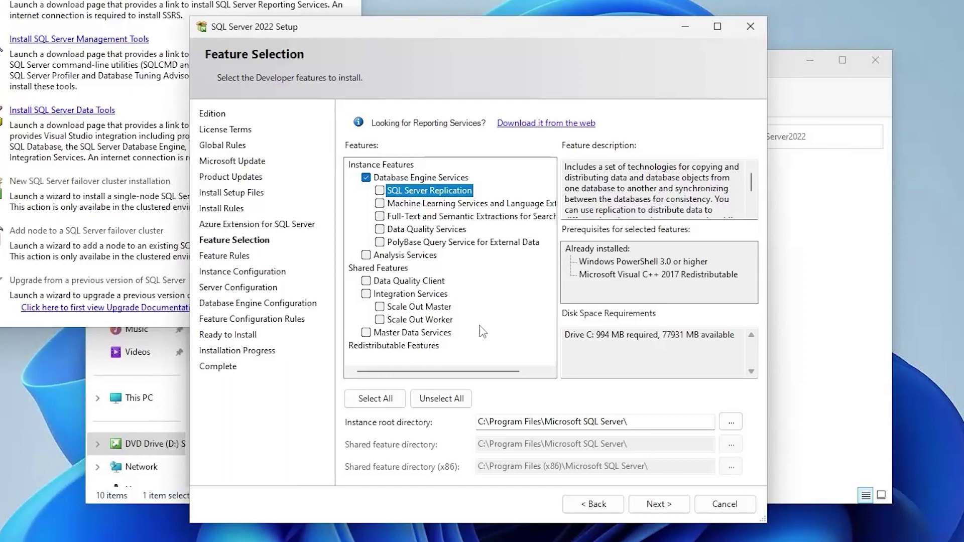
pyautogui.click(657, 504)
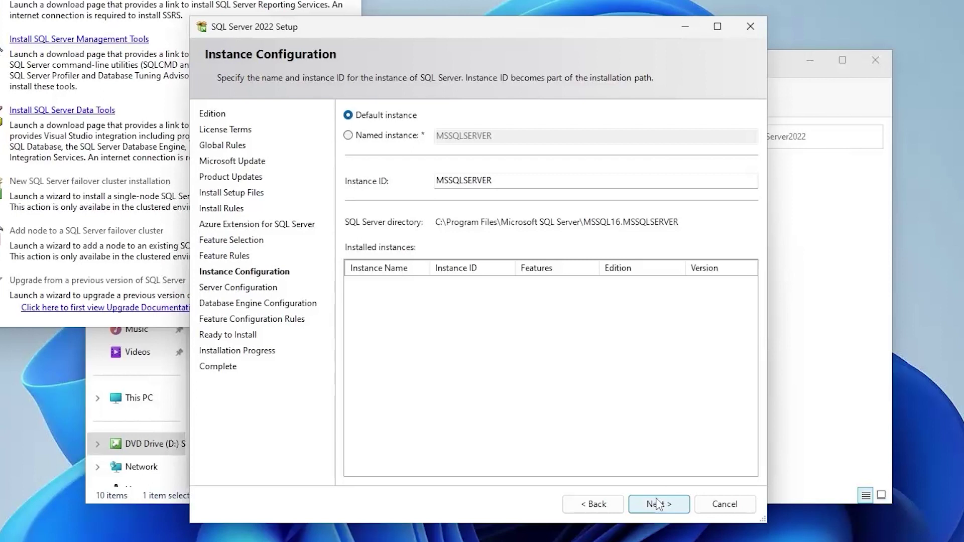
# Step: Accept the default instance MSSQLSERVER and widen the Account Name column of the service accounts to fit its contents
pyautogui.click(656, 504)
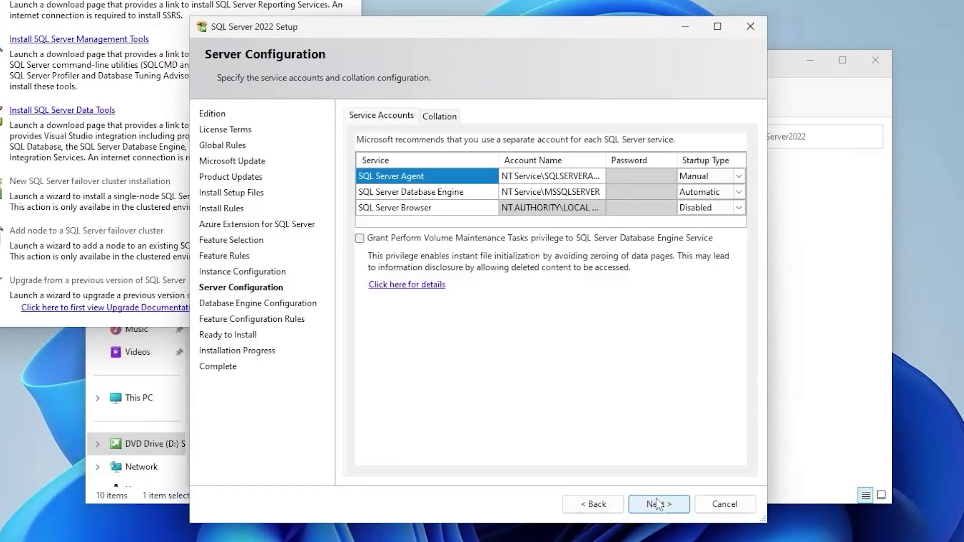
pyautogui.doubleClick(607, 163)
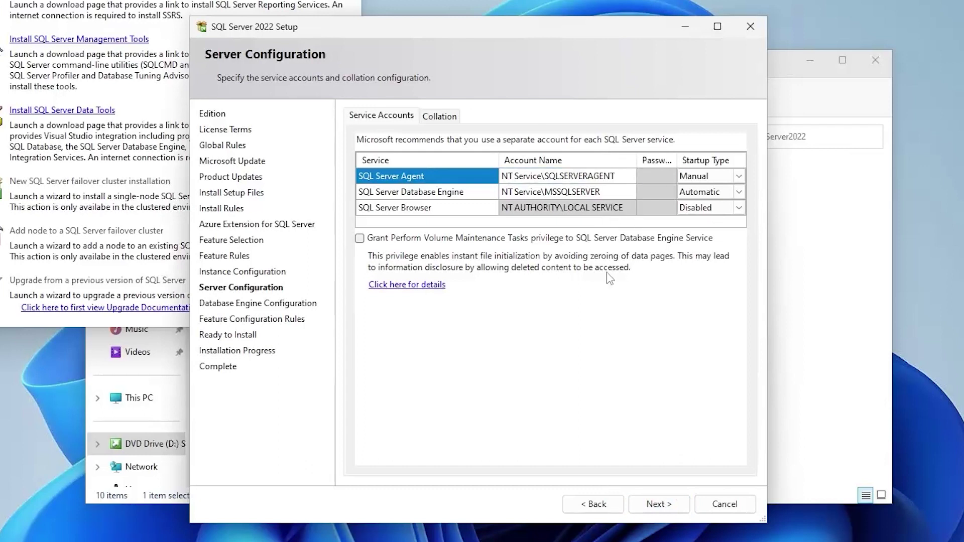
# Step: Set the SQL Server Agent startup type to Automatic and grant the Perform Volume Maintenance Tasks privilege to the Database Engine service
pyautogui.click(631, 177)
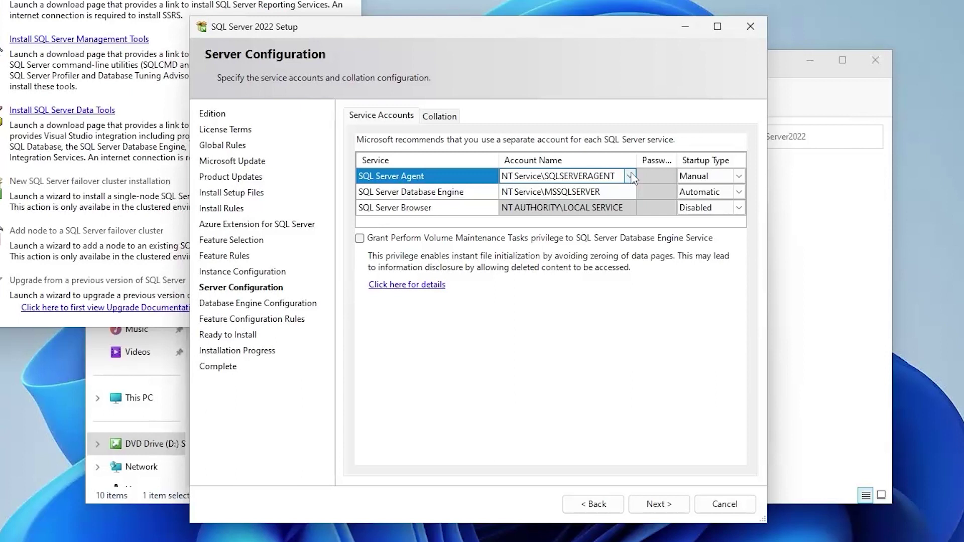
pyautogui.click(630, 176)
pyautogui.click(630, 176)
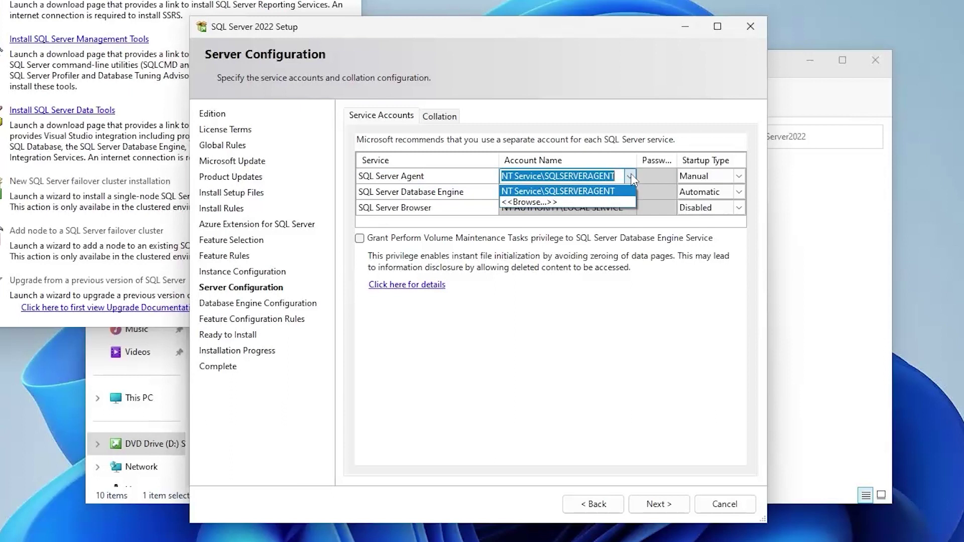
pyautogui.click(631, 176)
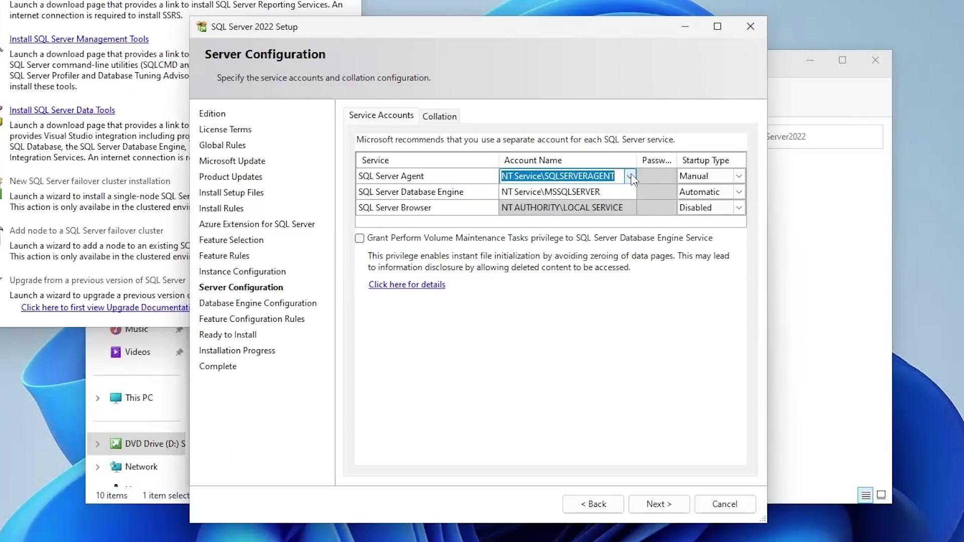
pyautogui.click(737, 176)
pyautogui.click(737, 176)
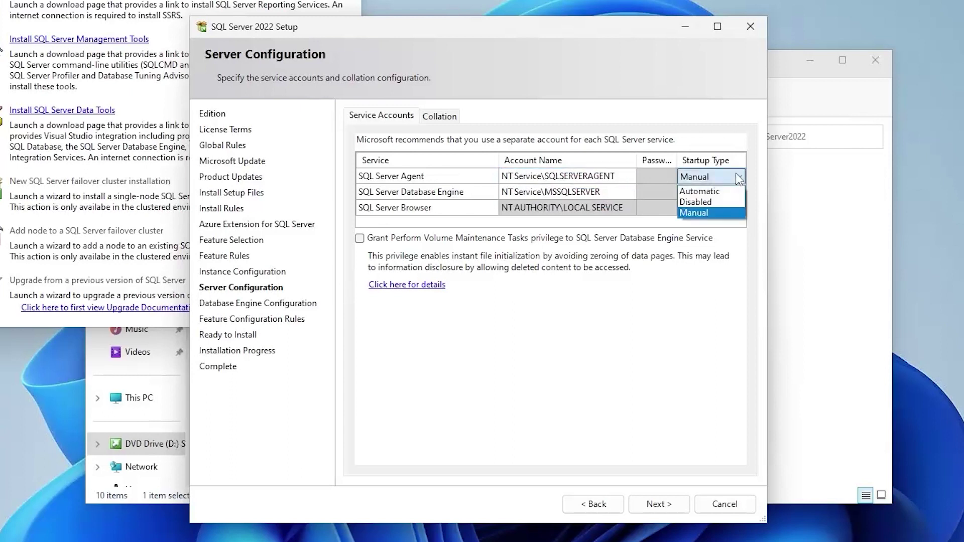
pyautogui.click(721, 191)
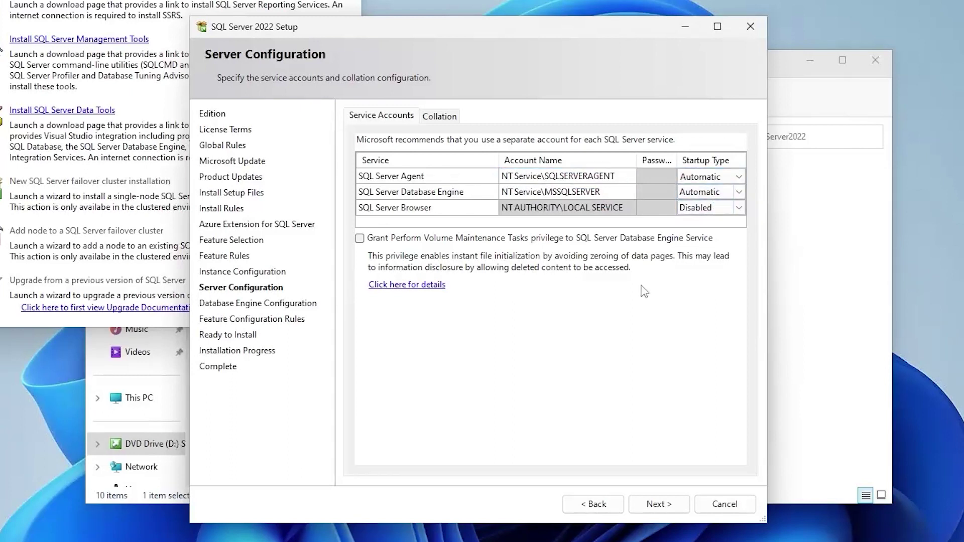
pyautogui.click(360, 239)
# Step: Customize the Database Engine collation to use the Windows collation designator Latin1_General, and proceed to the Database Engine configuration
pyautogui.click(435, 118)
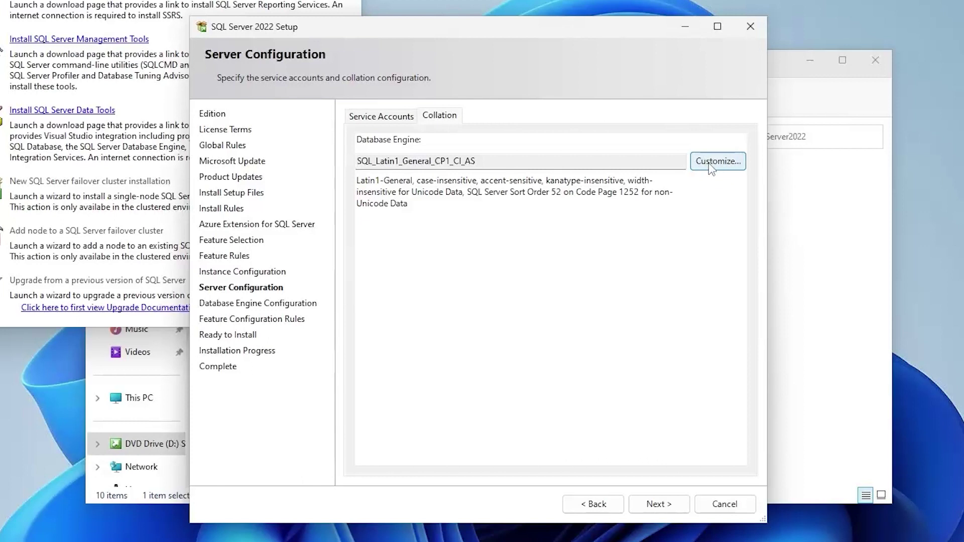
pyautogui.click(711, 166)
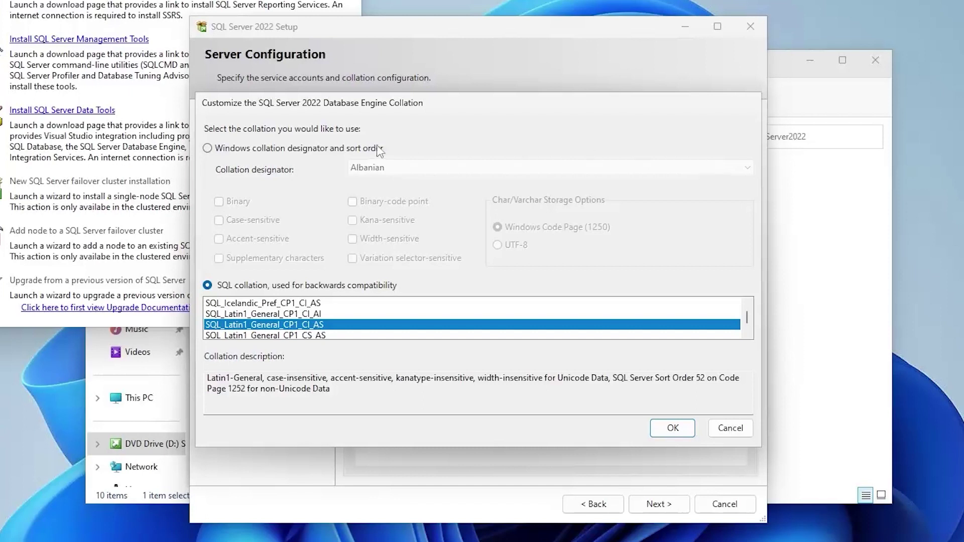
pyautogui.click(334, 149)
pyautogui.click(395, 168)
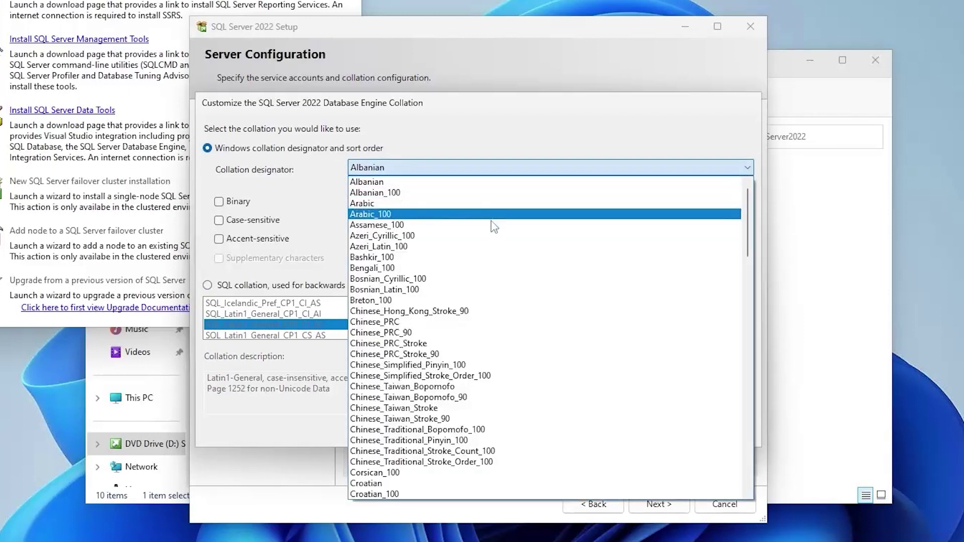
pyautogui.scroll(-8, 426, 280)
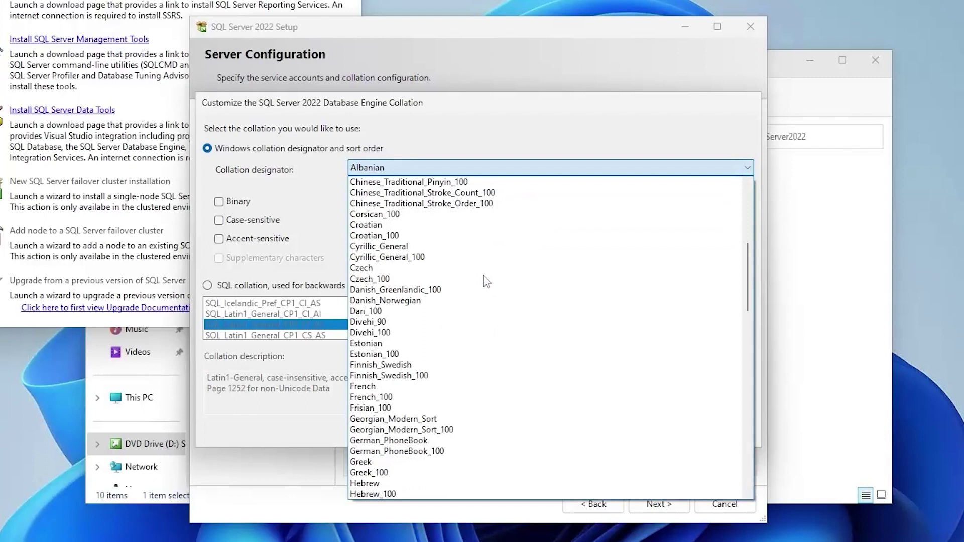
pyautogui.scroll(-20, 472, 317)
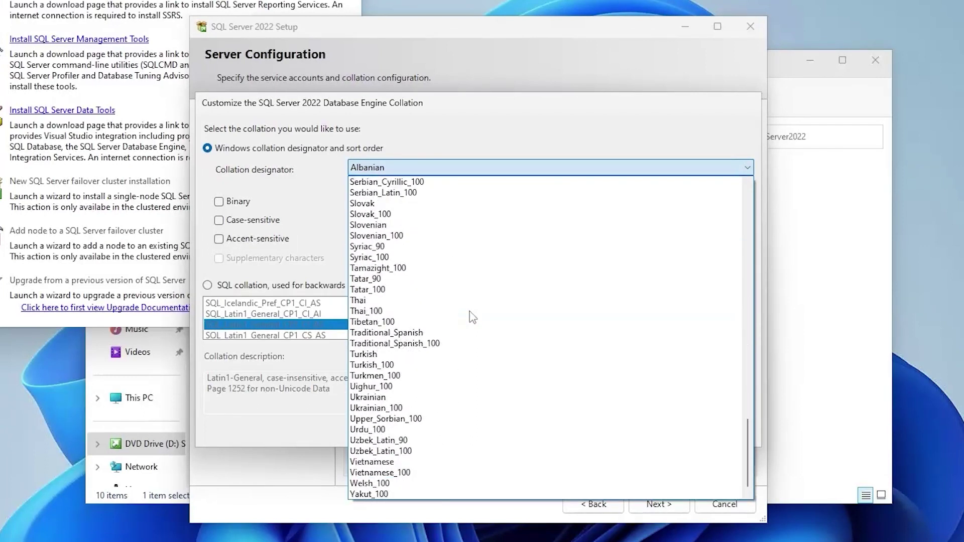
pyautogui.scroll(13, 472, 317)
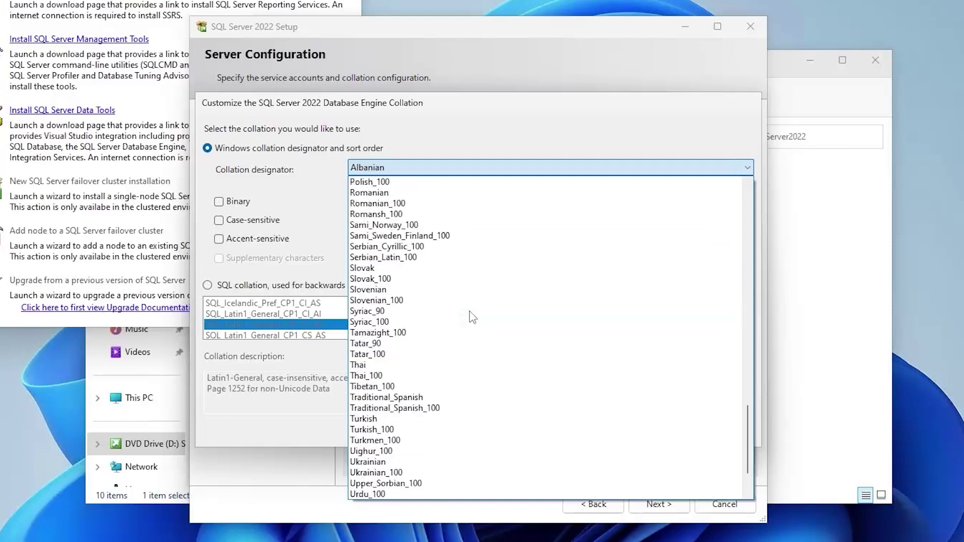
pyautogui.scroll(19, 472, 317)
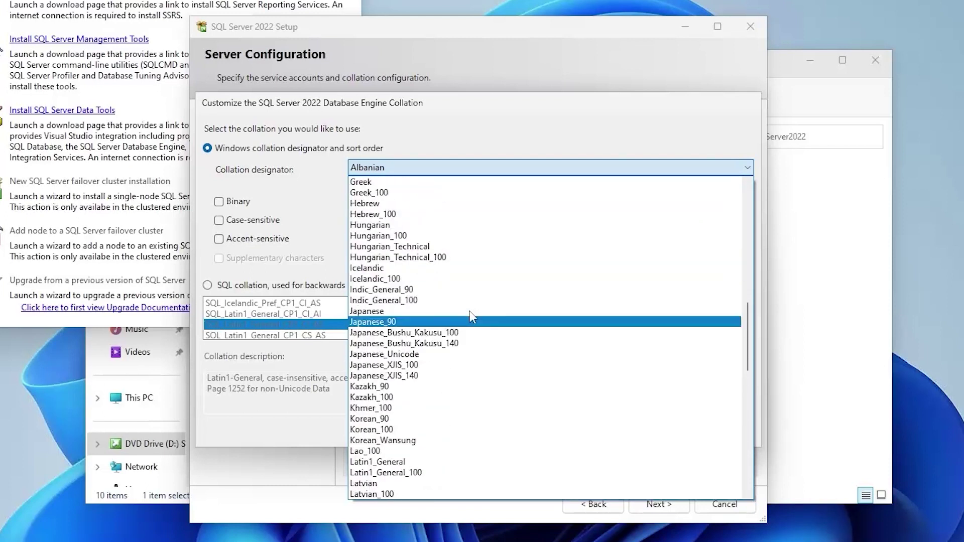
pyautogui.scroll(2, 472, 317)
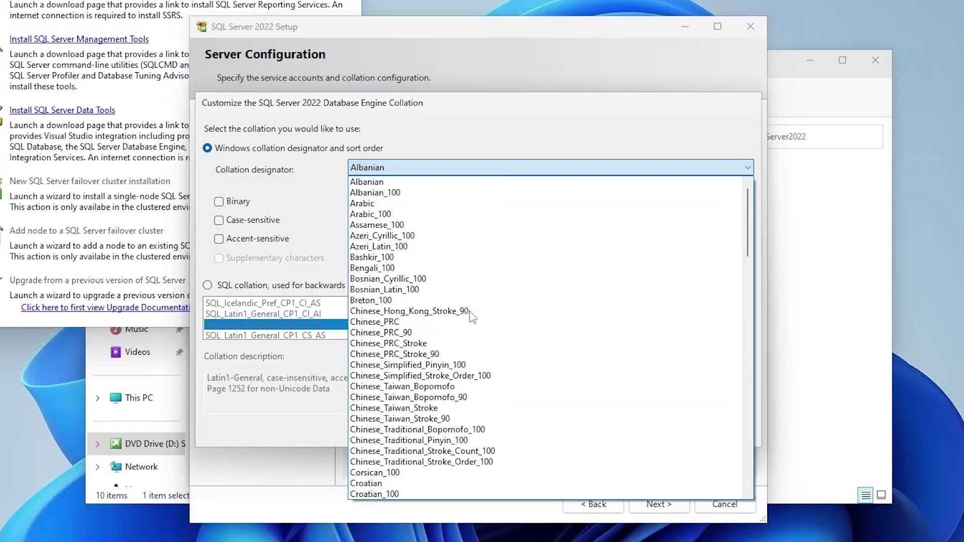
pyautogui.scroll(-7, 550, 301)
pyautogui.scroll(-9, 551, 301)
pyautogui.scroll(-5, 550, 299)
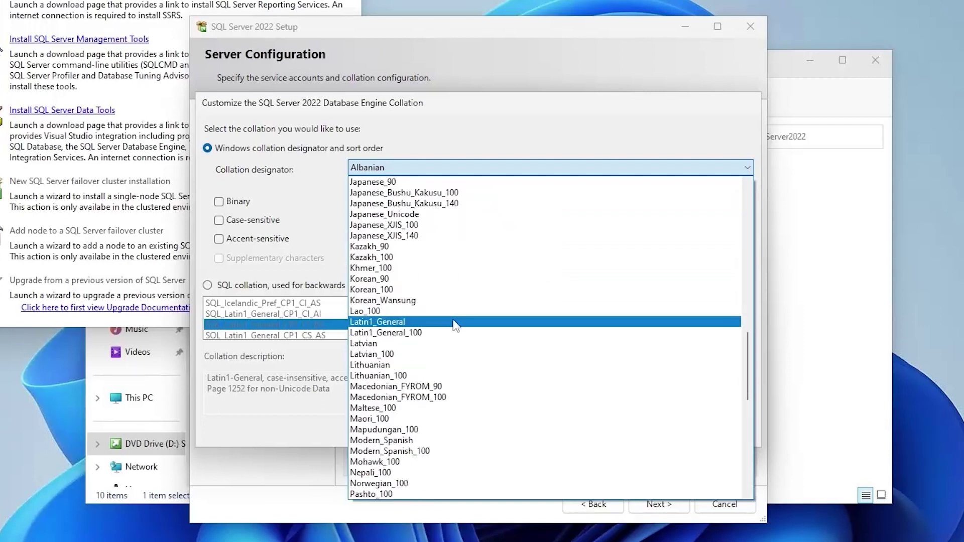
pyautogui.click(455, 326)
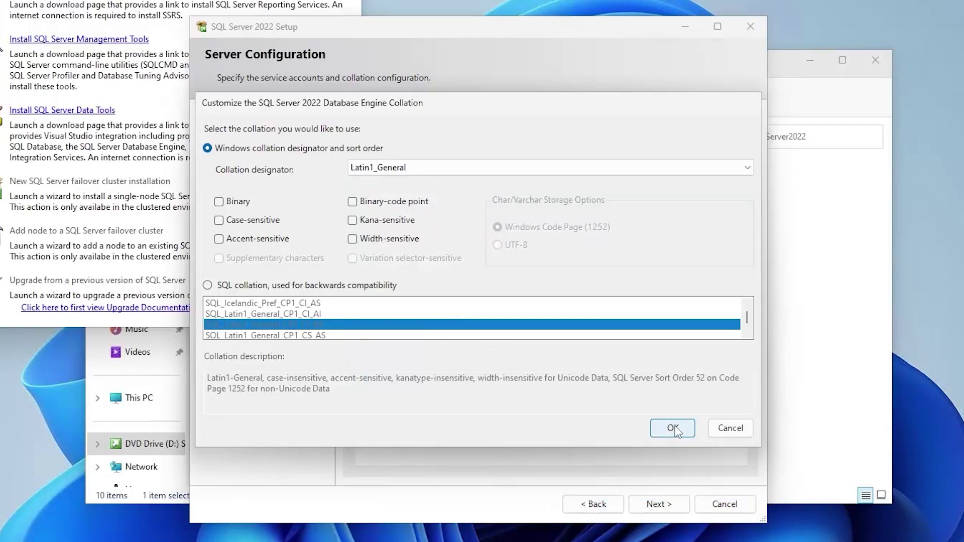
pyautogui.click(673, 429)
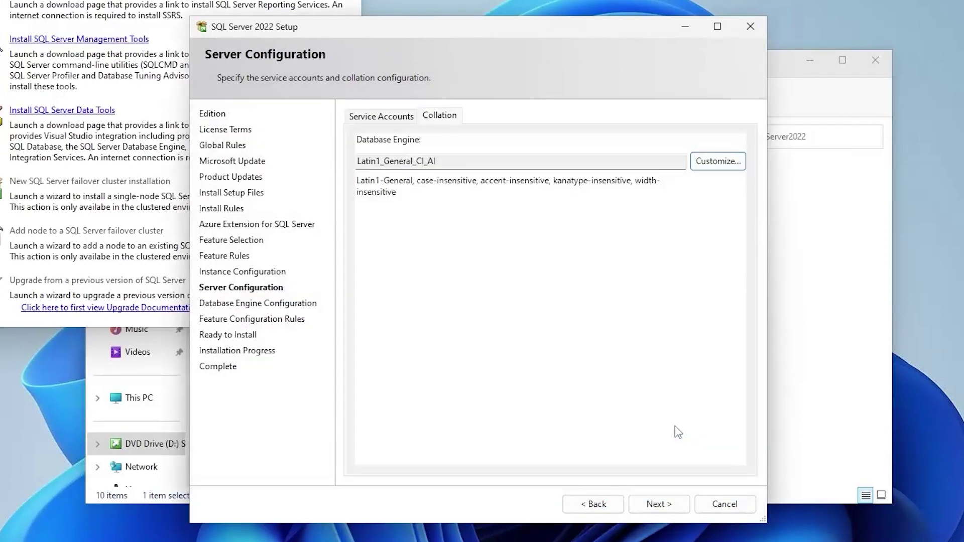
pyautogui.click(646, 505)
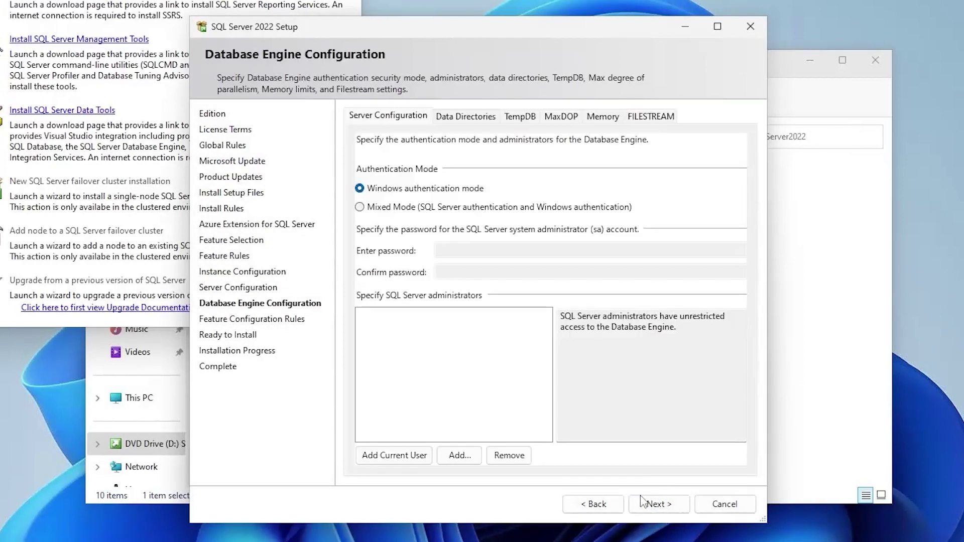
# Step: Choose Mixed Mode authentication and enter and confirm the password for the system administrator (sa) account
pyautogui.click(370, 211)
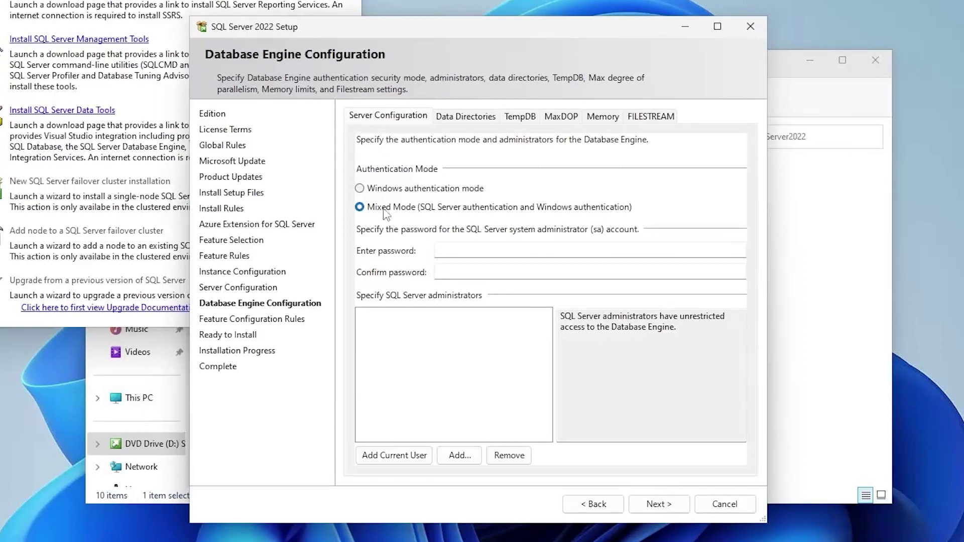
pyautogui.click(456, 250)
pyautogui.write('•••••••••')
pyautogui.click(455, 271)
pyautogui.write('•••••••••')
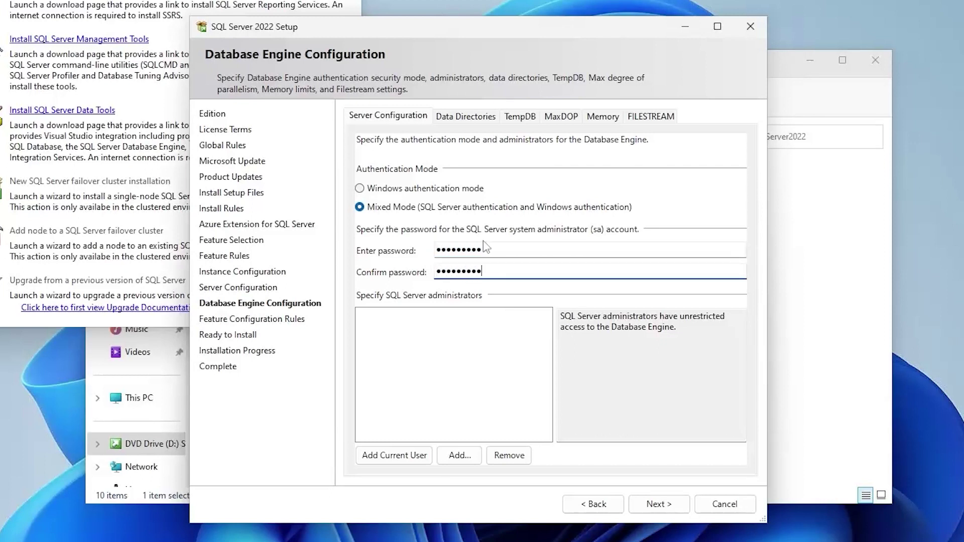
# Step: Add the current Windows user as a SQL Server administrator, without adding any other users or groups
pyautogui.click(413, 455)
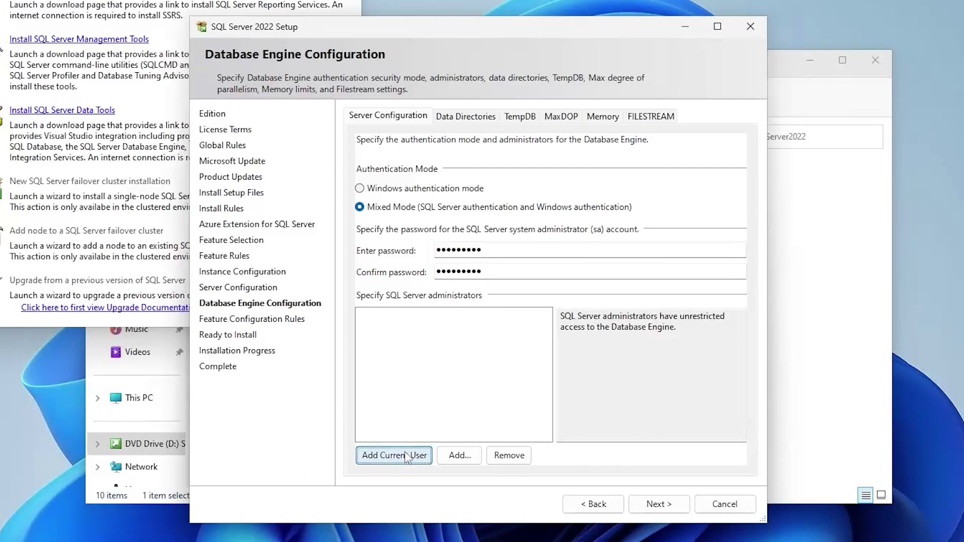
pyautogui.click(406, 456)
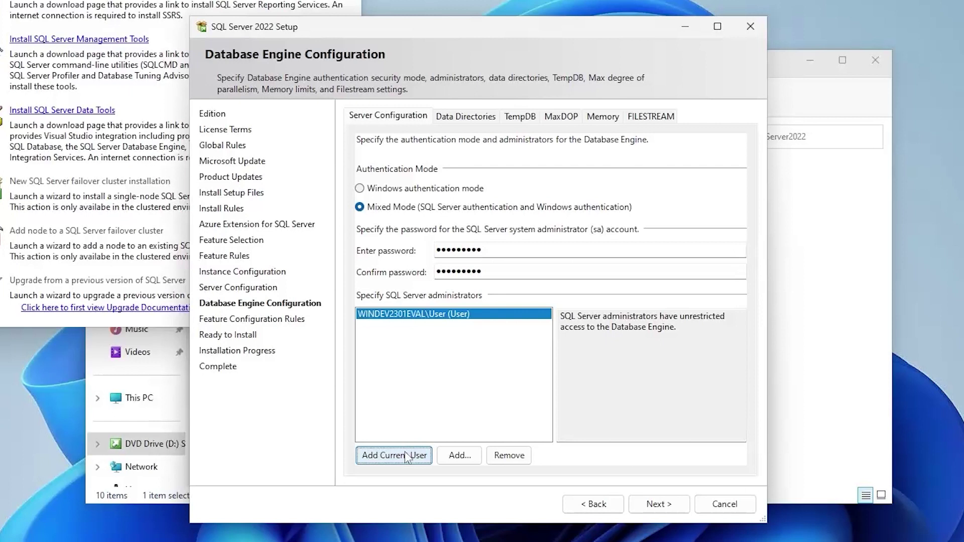
pyautogui.click(448, 458)
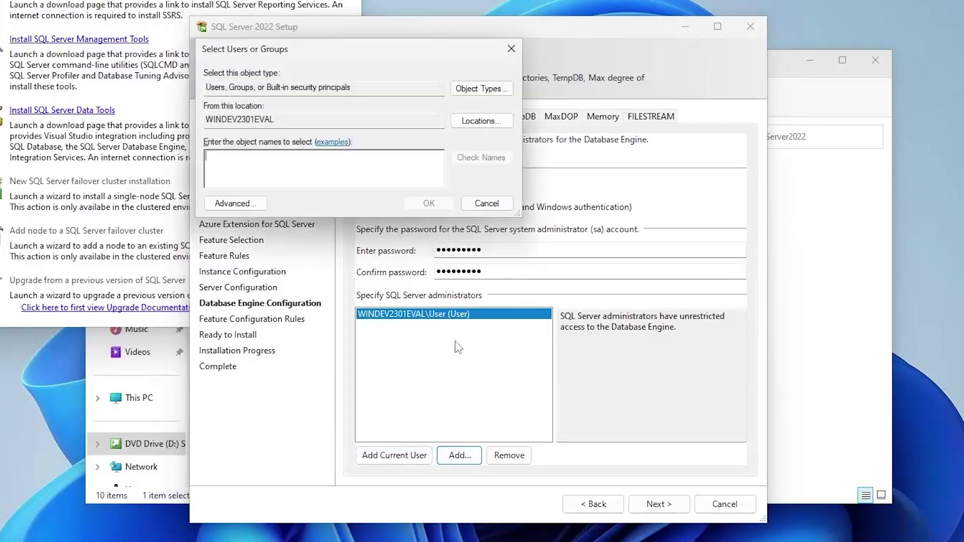
pyautogui.click(480, 202)
# Step: Check the default data directories and set the initial size of the TempDB data files to 64 MB
pyautogui.click(471, 116)
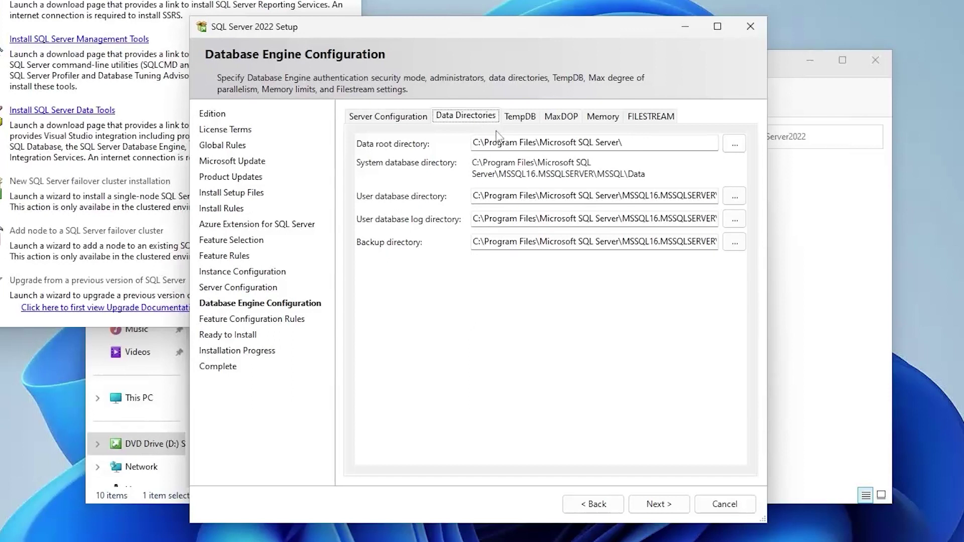
pyautogui.click(519, 120)
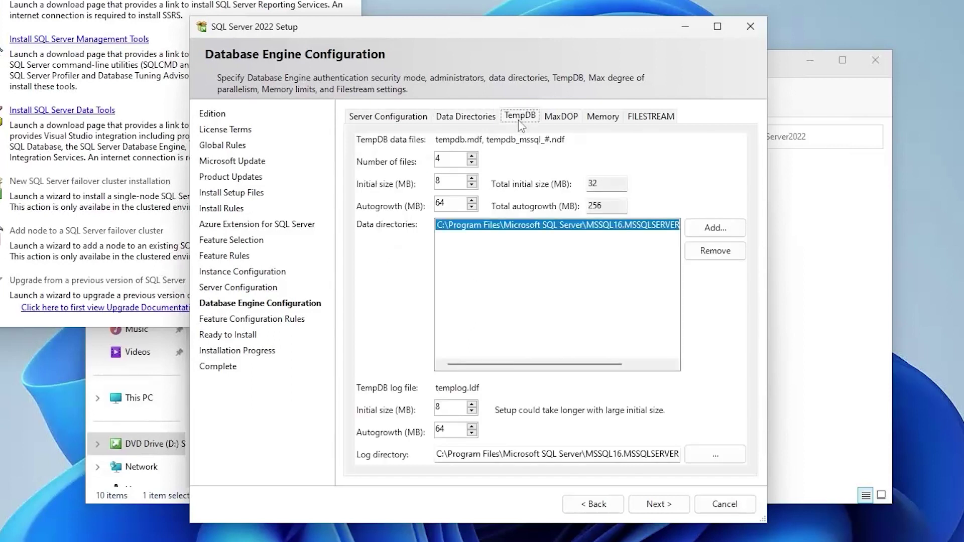
pyautogui.press('Tab')
pyautogui.write('64')
# Step: Check the maximum degree of parallelism, then select and accept the recommended memory configuration for the Database Engine
pyautogui.click(570, 114)
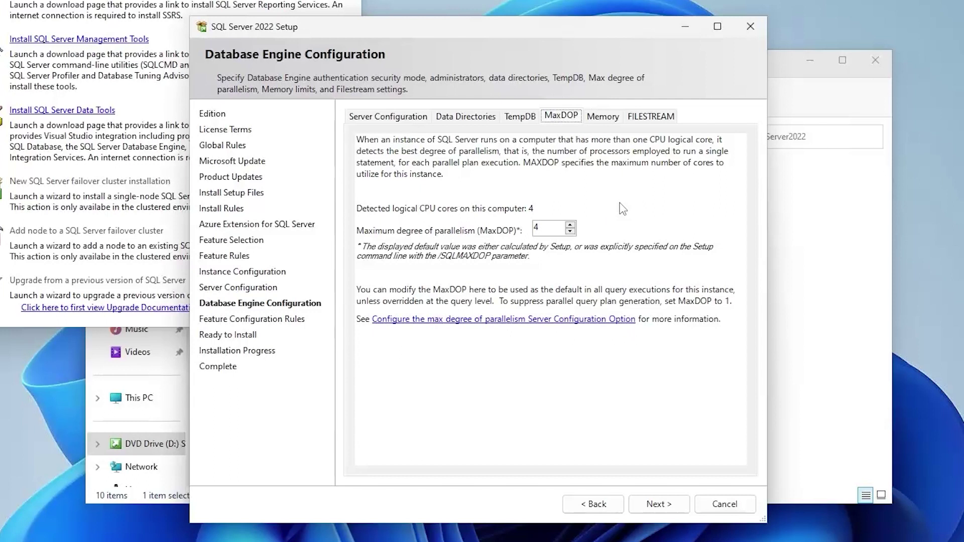
pyautogui.click(606, 119)
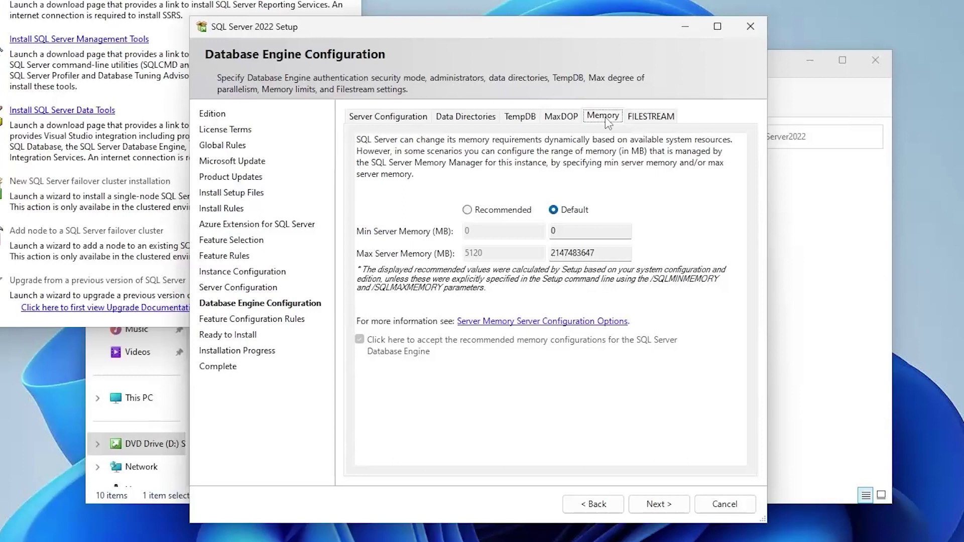
pyautogui.click(468, 210)
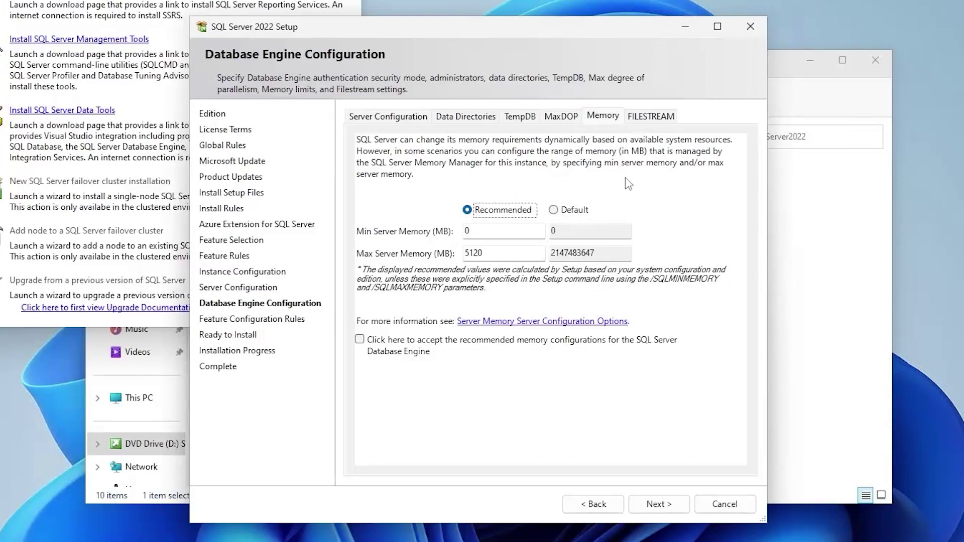
pyautogui.click(360, 341)
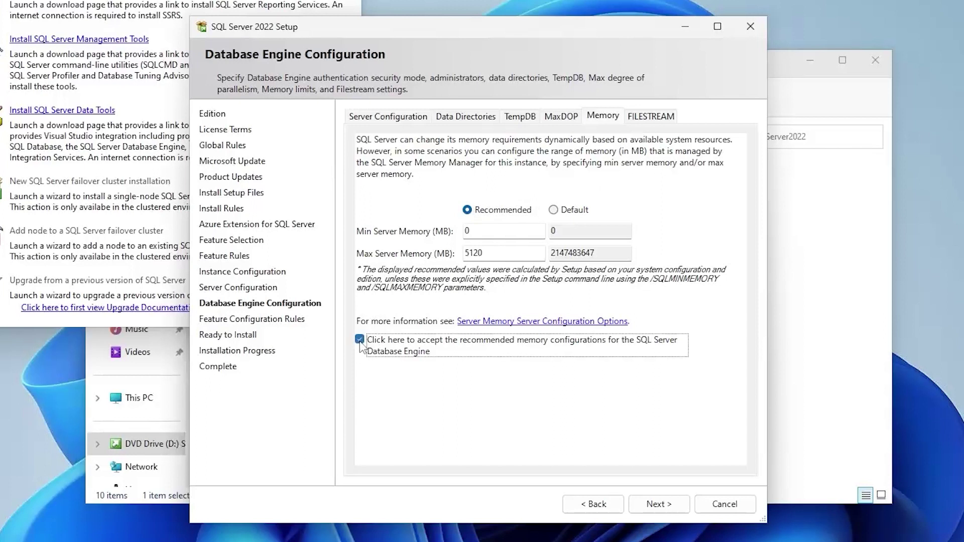
# Step: Leave FILESTREAM disabled, proceed to the Ready to Install summary and review the TempDB, memory, collation and security settings
pyautogui.click(644, 121)
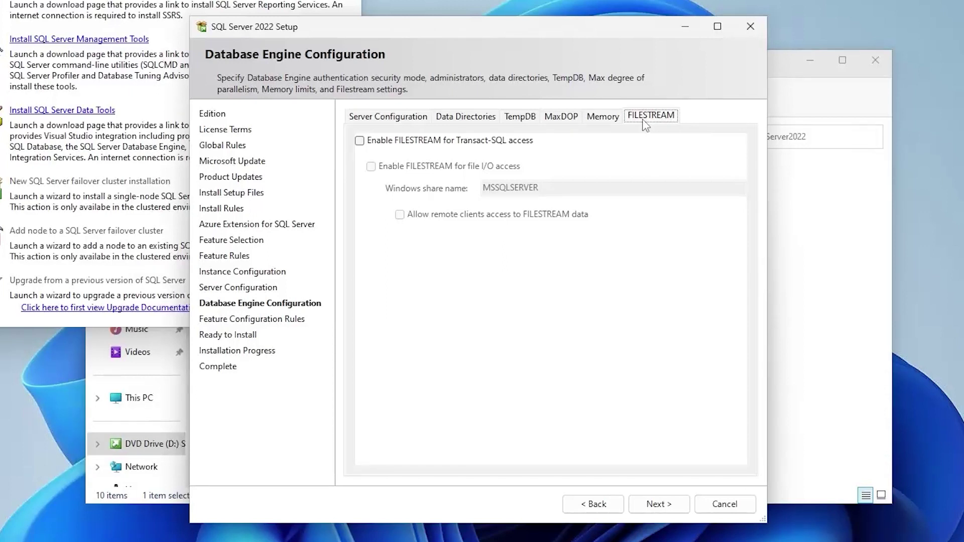
pyautogui.click(657, 503)
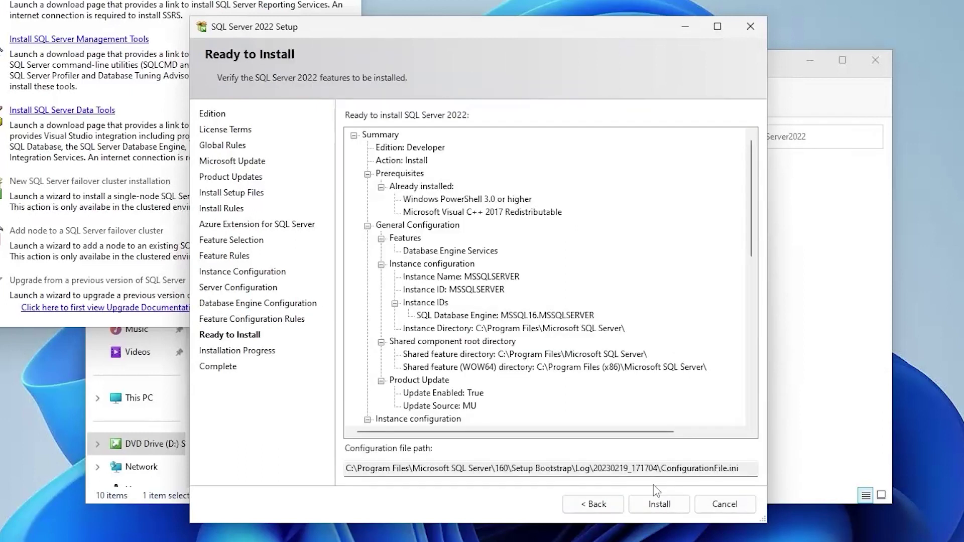
pyautogui.scroll(-5, 707, 232)
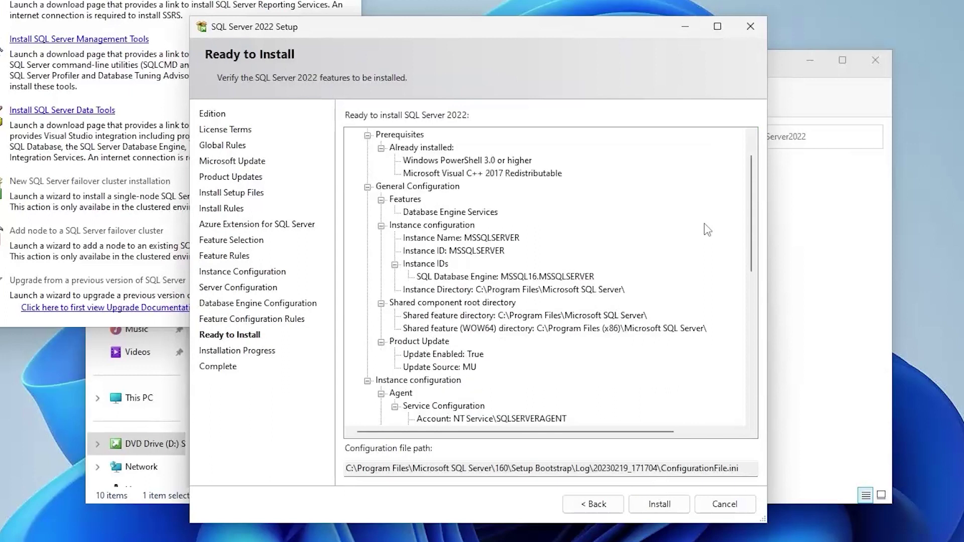
pyautogui.scroll(-5, 707, 231)
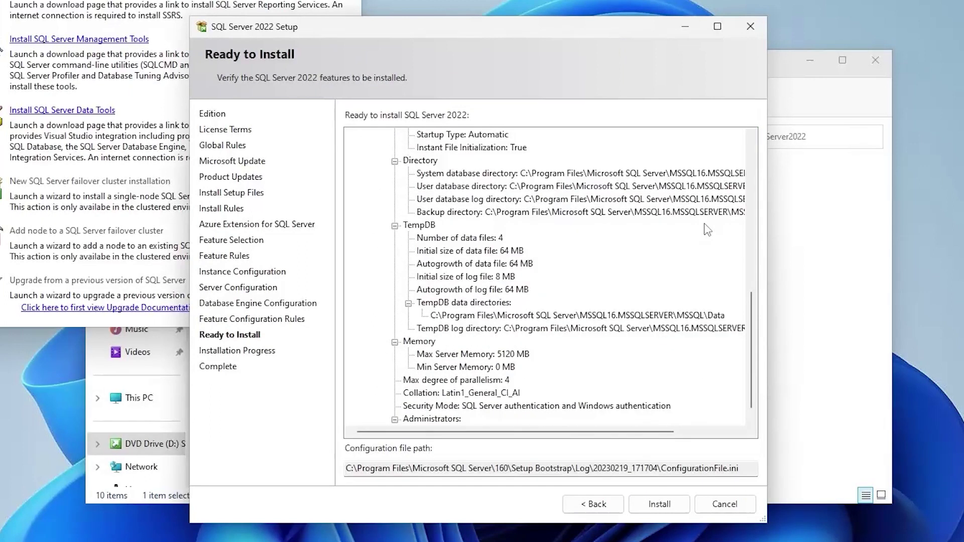
# Step: Copy the folder part of the configuration file path, leaving out the file name ConfigurationFile.ini
pyautogui.moveTo(749, 468); pyautogui.dragTo(332, 495)
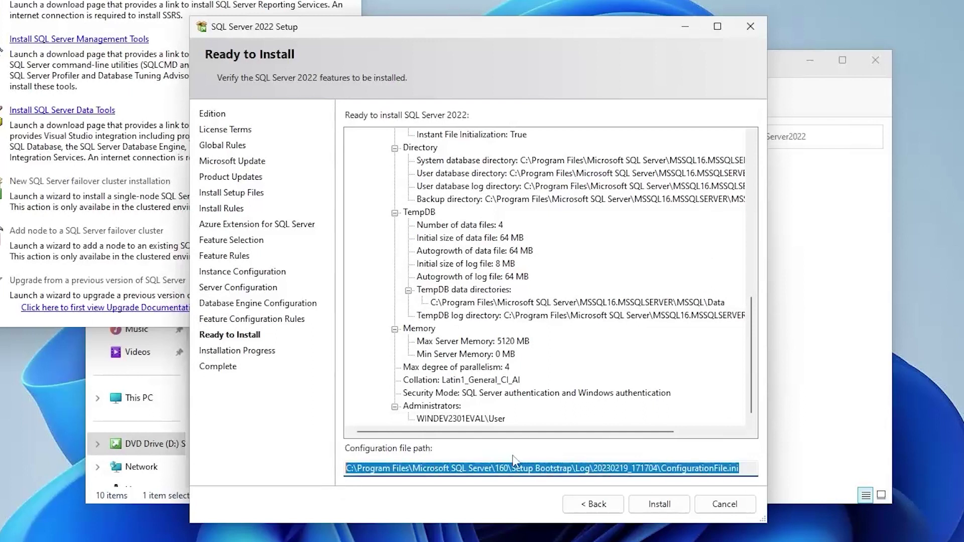
pyautogui.press('End')
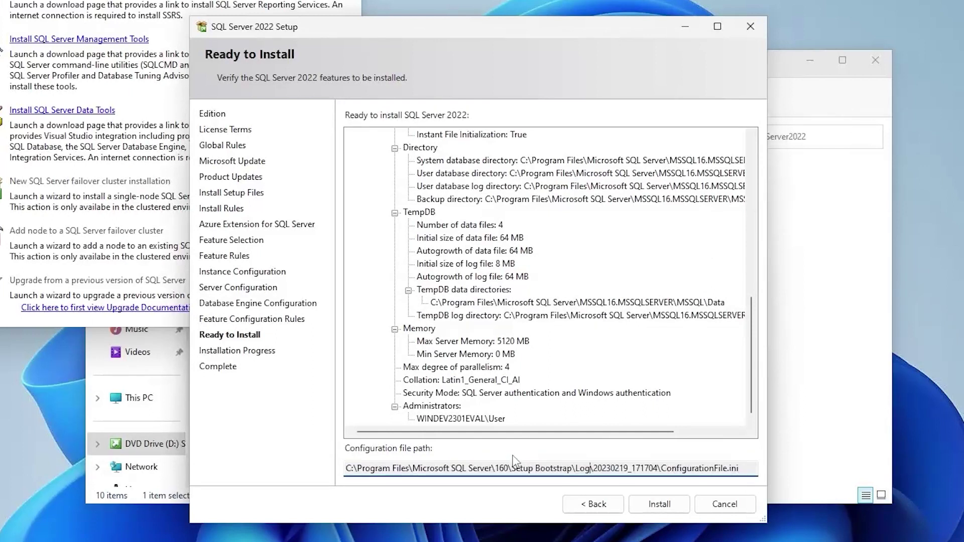
pyautogui.moveTo(661, 468); pyautogui.dragTo(345, 468)
pyautogui.hotkey('ctrl', 'c')
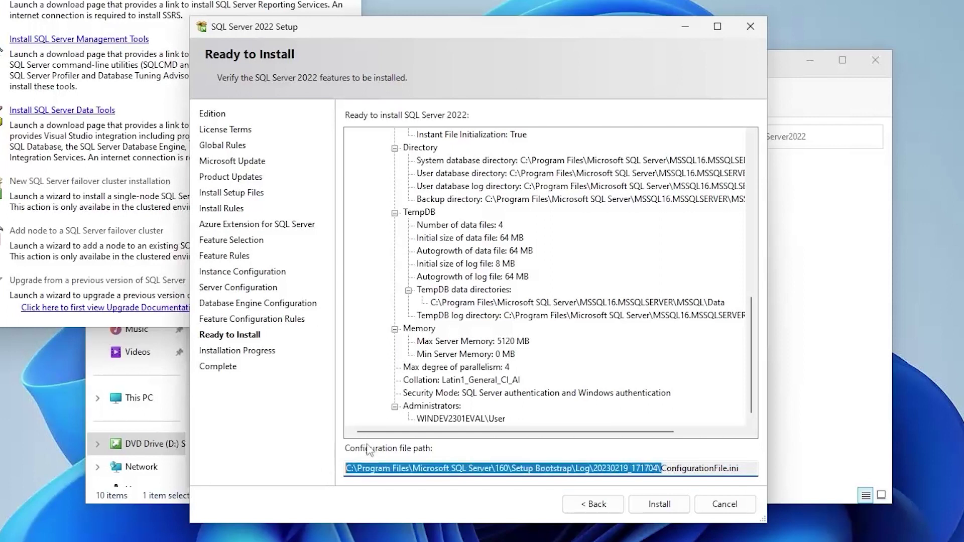
# Step: Open the copied folder path C:\Program Files\Microsoft SQL Server\160\Setup Bootstrap\Log\20230219_171704 in a new File Explorer tab
pyautogui.click(799, 321)
pyautogui.click(276, 69)
pyautogui.hotkey('alt', 'd')
pyautogui.hotkey('ctrl', 'v')
pyautogui.hotkey('ctrl', 'a')
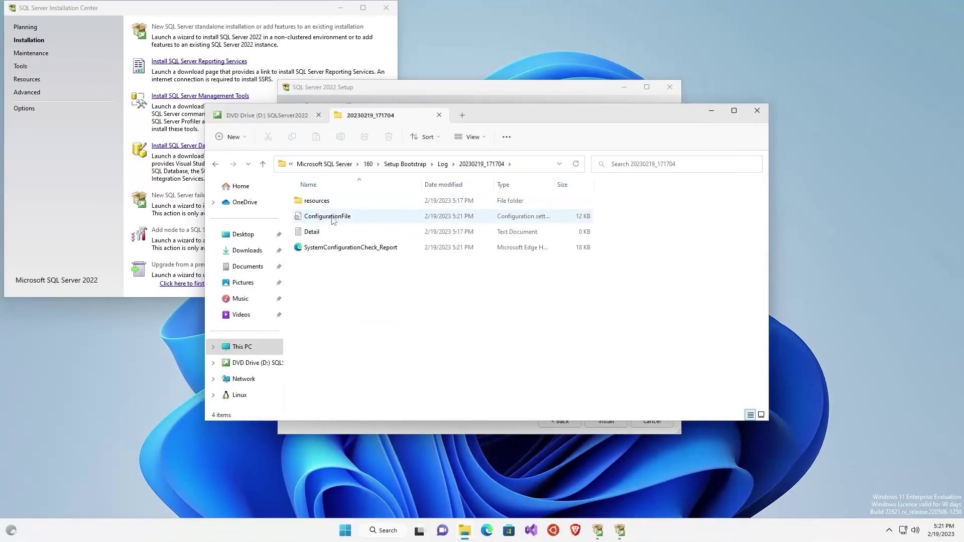
# Step: Open ConfigurationFile in Notepad, look through the recorded setup options and close the file
pyautogui.rightClick(270, 211)
pyautogui.moveTo(424, 267)
pyautogui.click(531, 271)
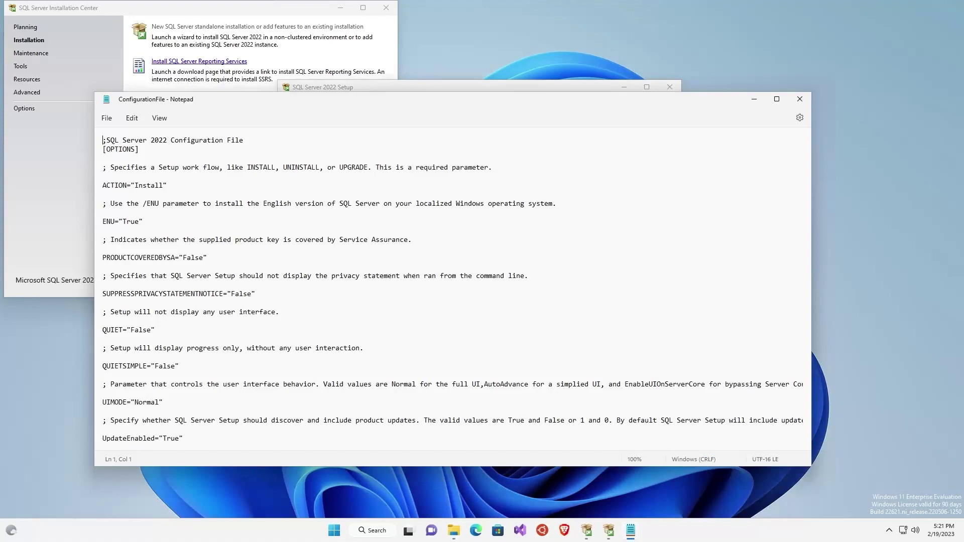
pyautogui.scroll(-10, 455, 288)
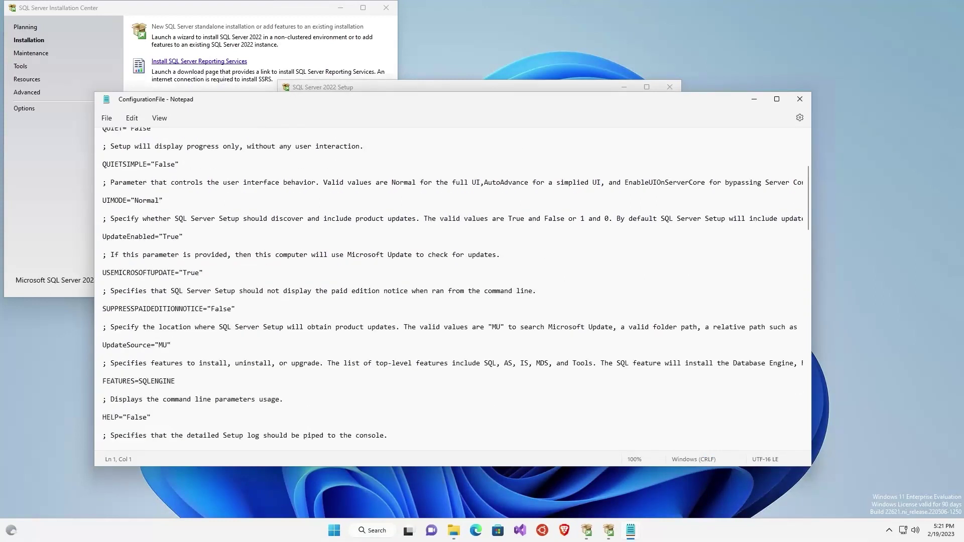
pyautogui.scroll(10, 453, 286)
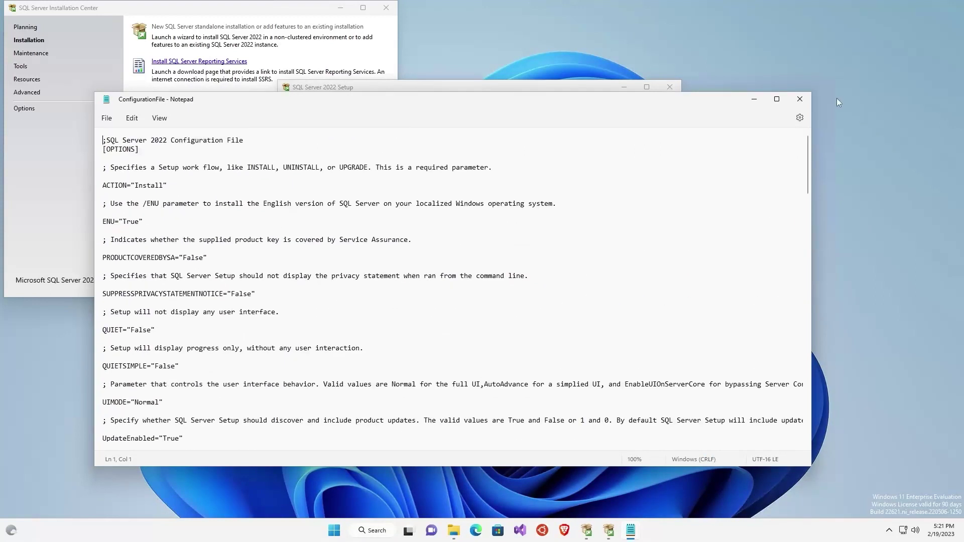
pyautogui.click(800, 99)
# Step: Return to the SQL Server 2022 Setup wizard, run the installation and close the wizard once it is complete
pyautogui.click(529, 87)
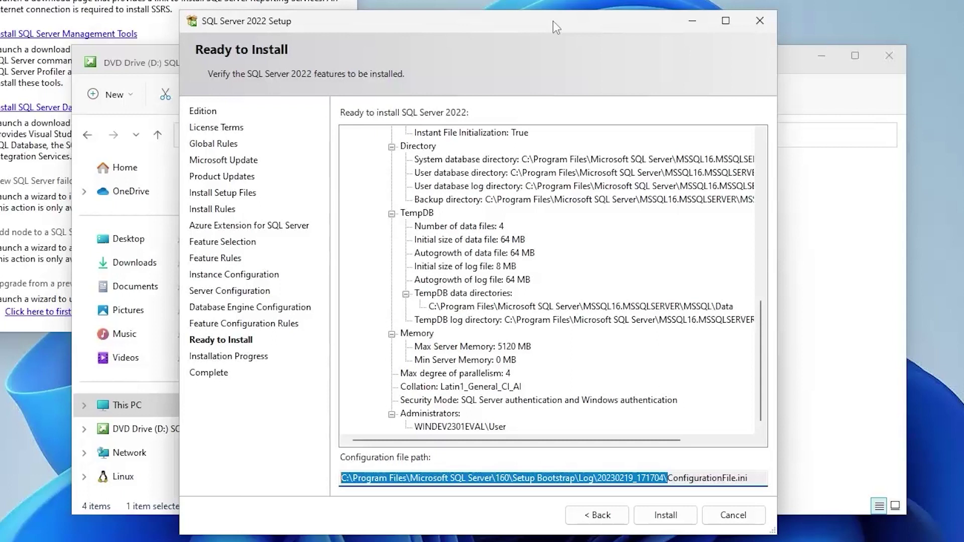
pyautogui.click(662, 519)
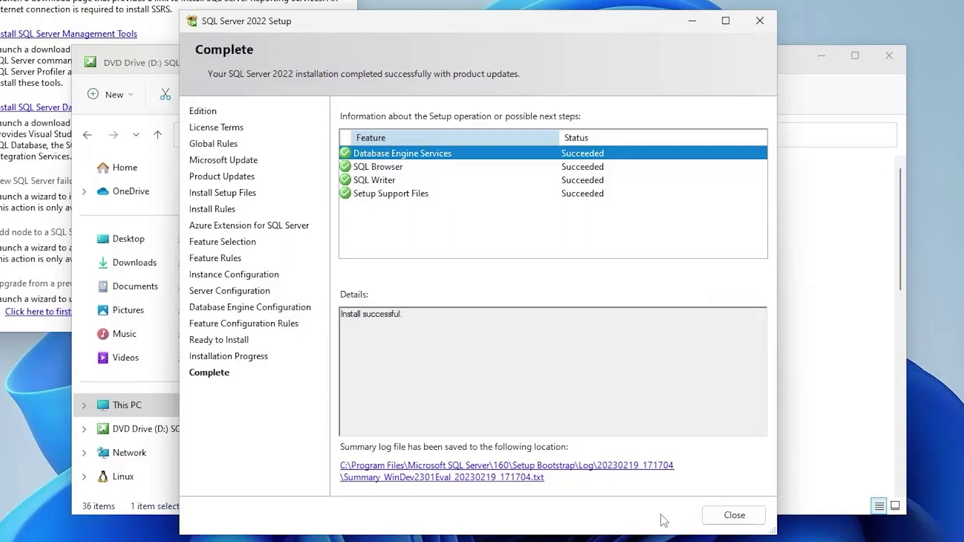
pyautogui.click(711, 520)
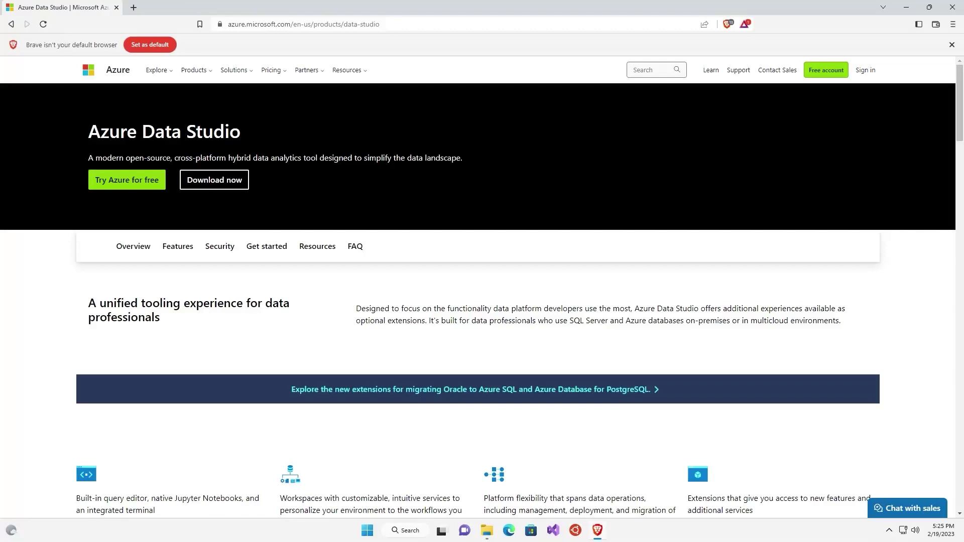
# Step: Download the 64-bit Windows User Installer of Azure Data Studio 1.41.2 from its download page and save it in Downloads
pyautogui.click(222, 188)
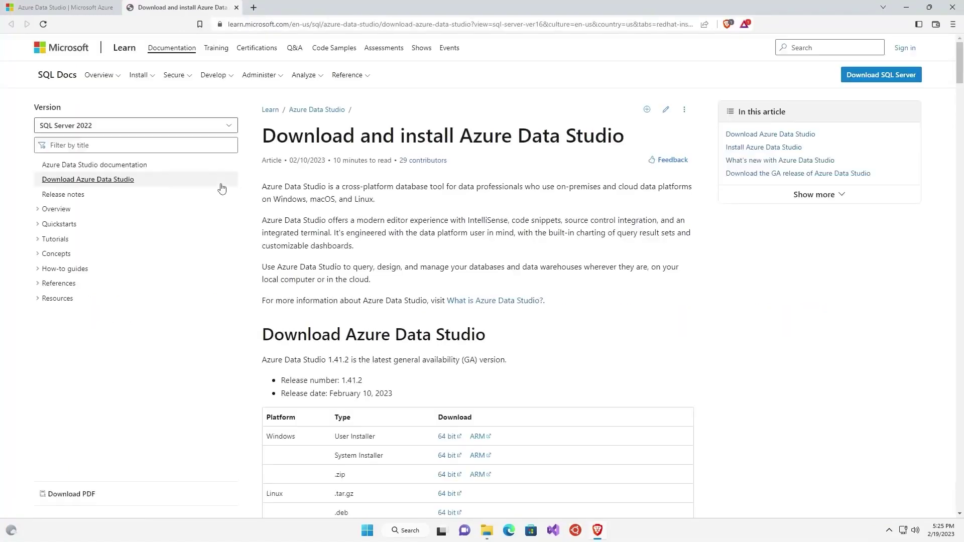
pyautogui.scroll(-4, 462, 205)
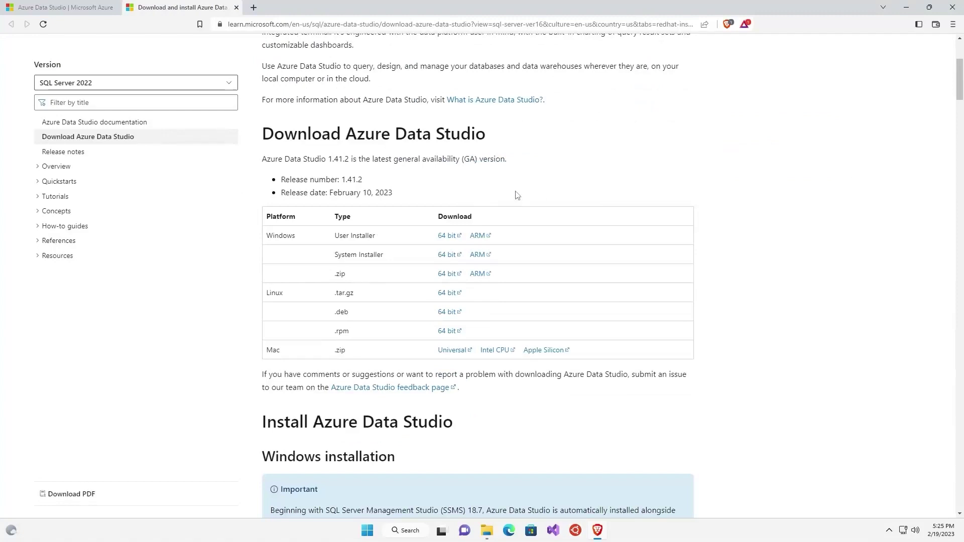
pyautogui.click(442, 237)
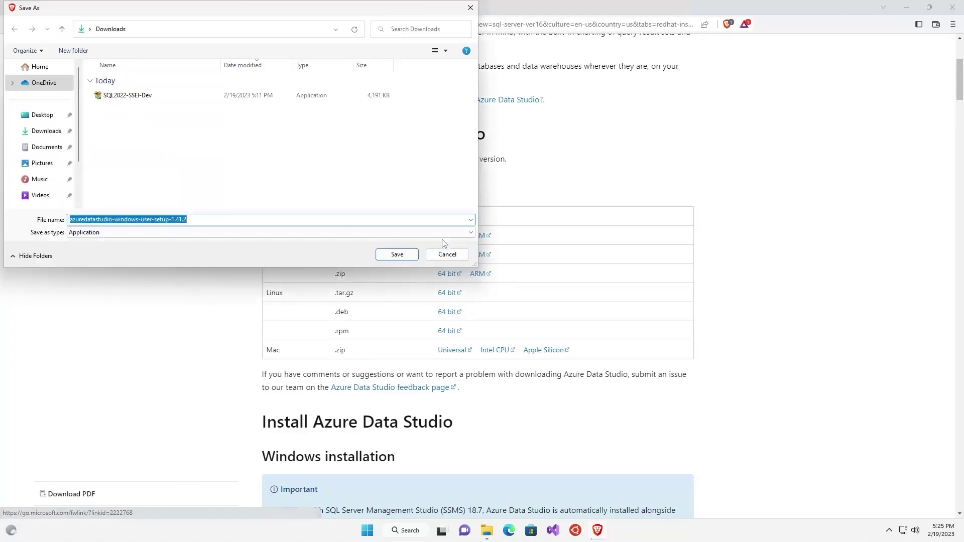
pyautogui.click(398, 253)
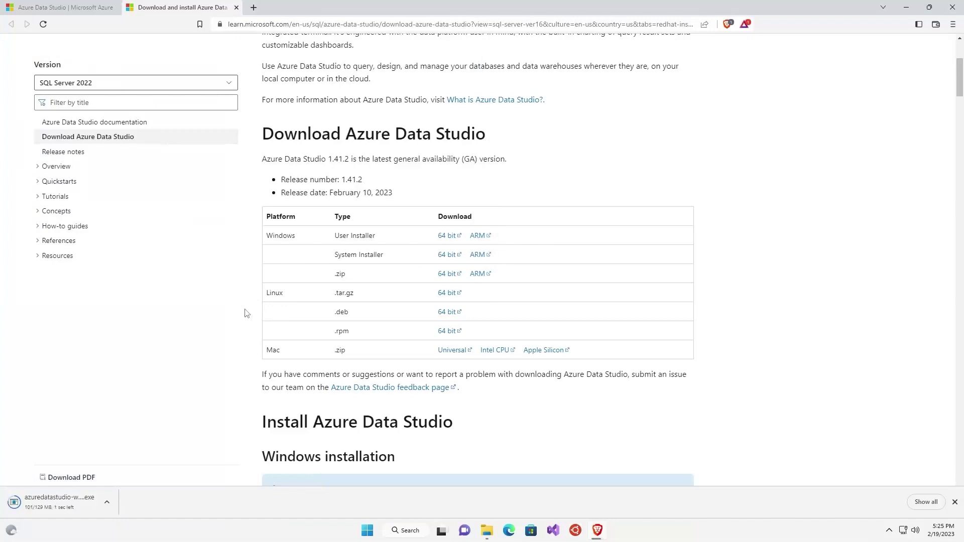
# Step: Run the Azure Data Studio installer, accept the license agreement, keep the default folder and additional tasks, and finish with launching the program
pyautogui.click(74, 500)
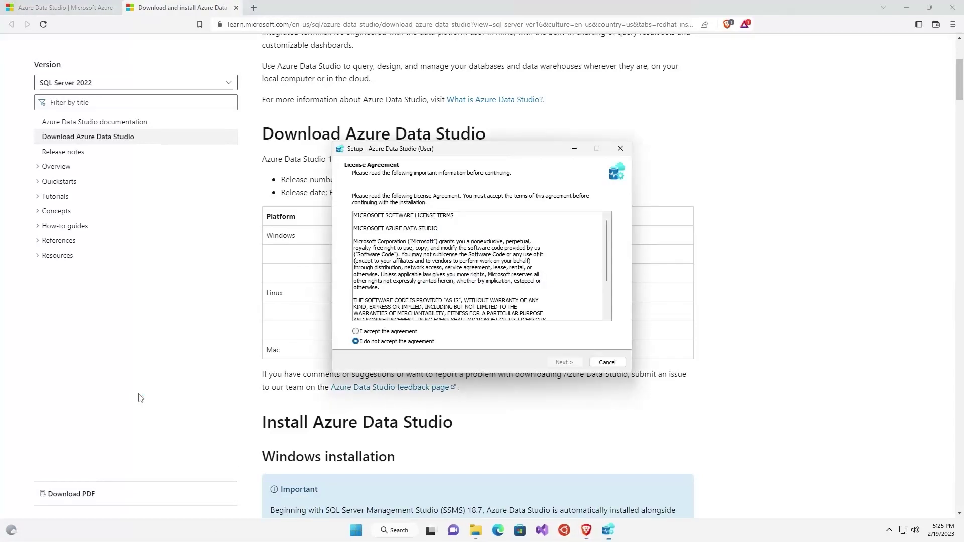
pyautogui.click(386, 332)
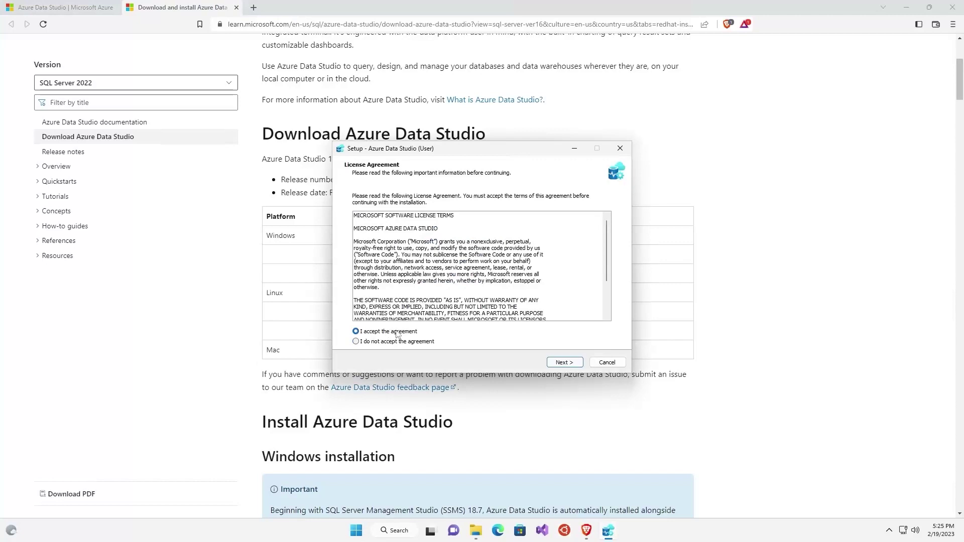
pyautogui.click(552, 364)
pyautogui.click(551, 364)
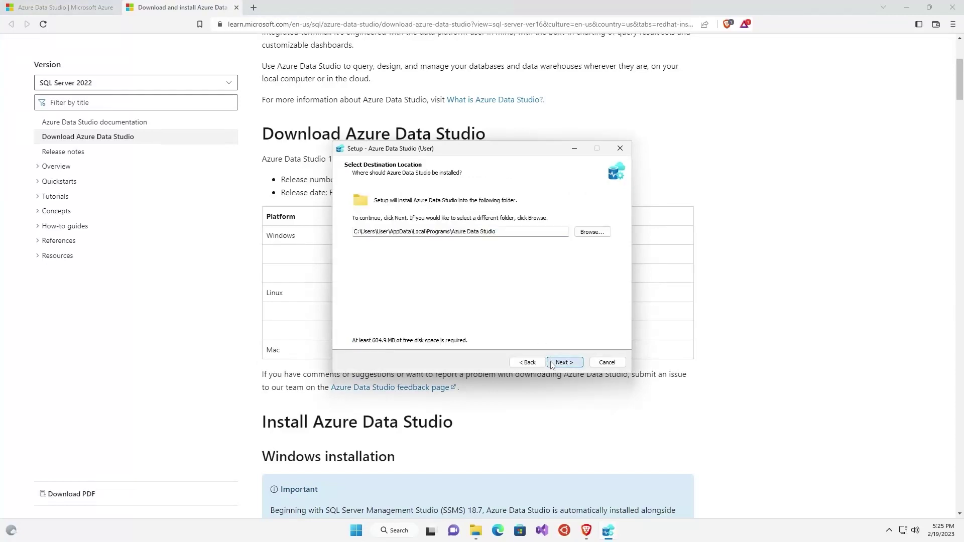
pyautogui.click(552, 364)
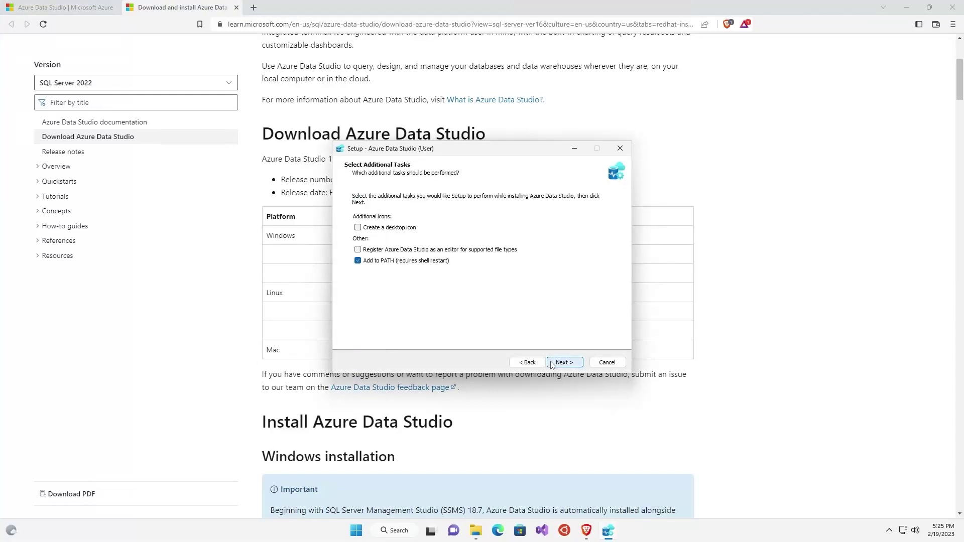
pyautogui.click(552, 364)
pyautogui.click(551, 364)
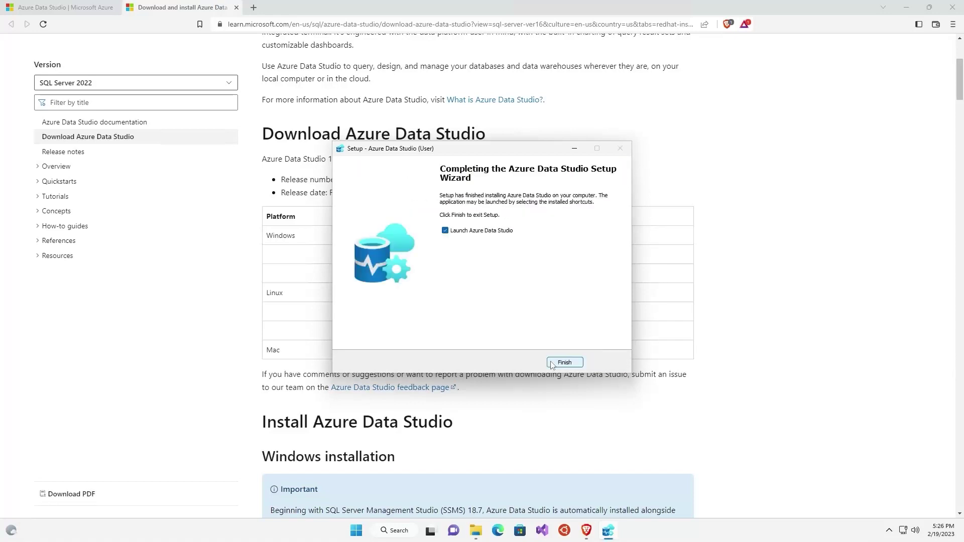
pyautogui.click(563, 363)
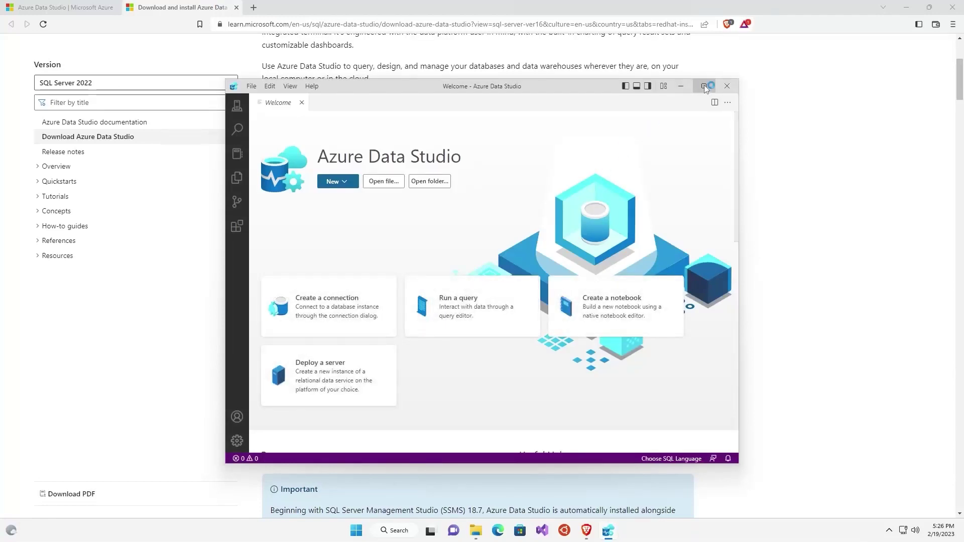
# Step: Maximize Azure Data Studio, dismiss the usage data notice and enable the preview features
pyautogui.click(704, 86)
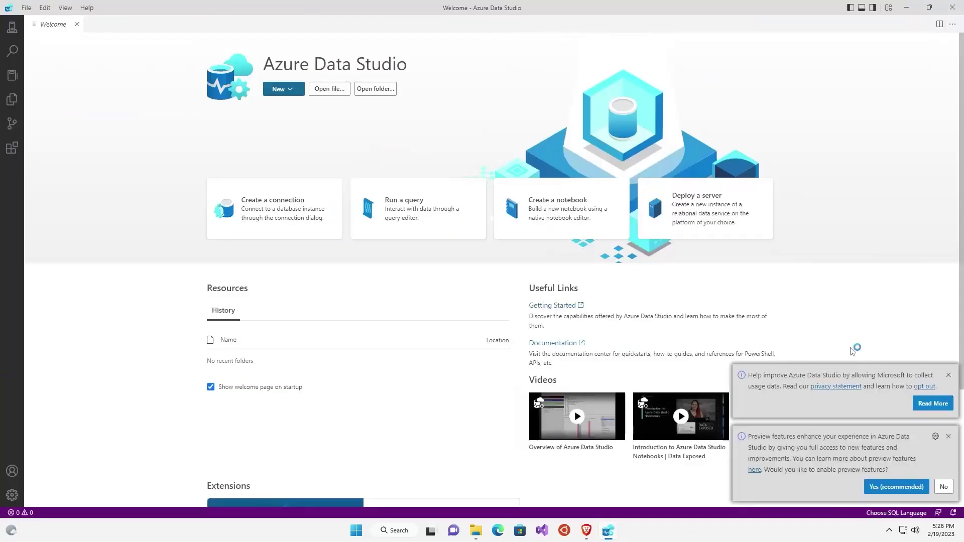
pyautogui.click(949, 375)
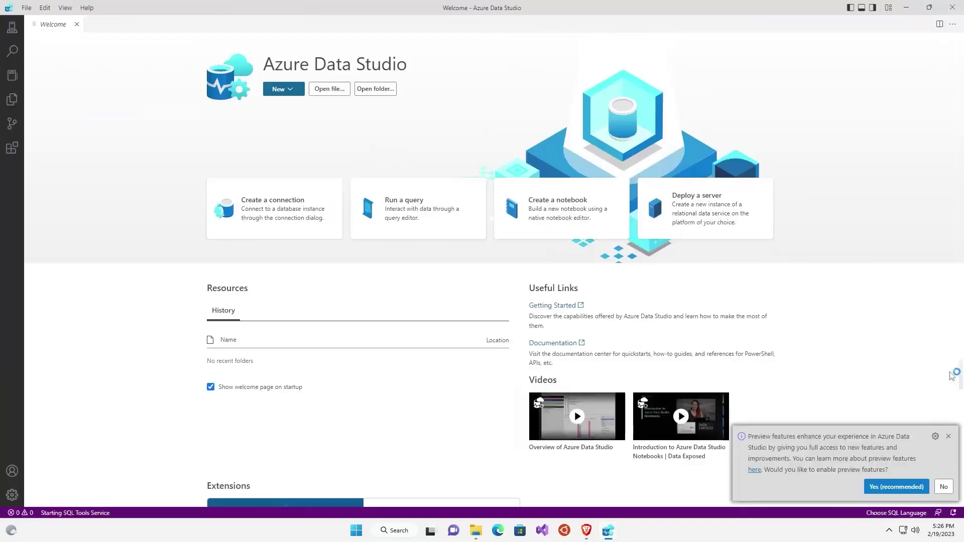
pyautogui.click(900, 487)
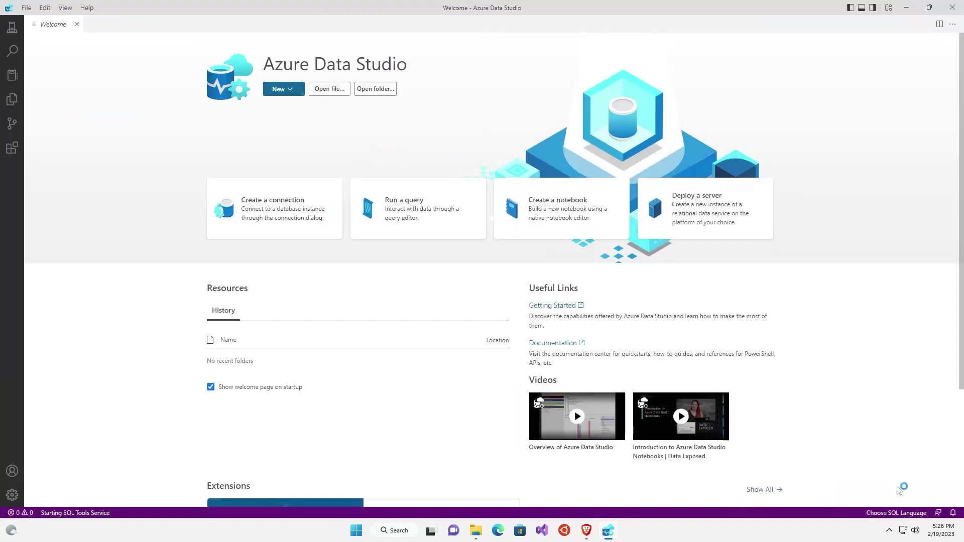
# Step: Connect to the local server "." with Windows Authentication, trusting the server certificate, and expand its Databases and System Databases folders
pyautogui.click(12, 28)
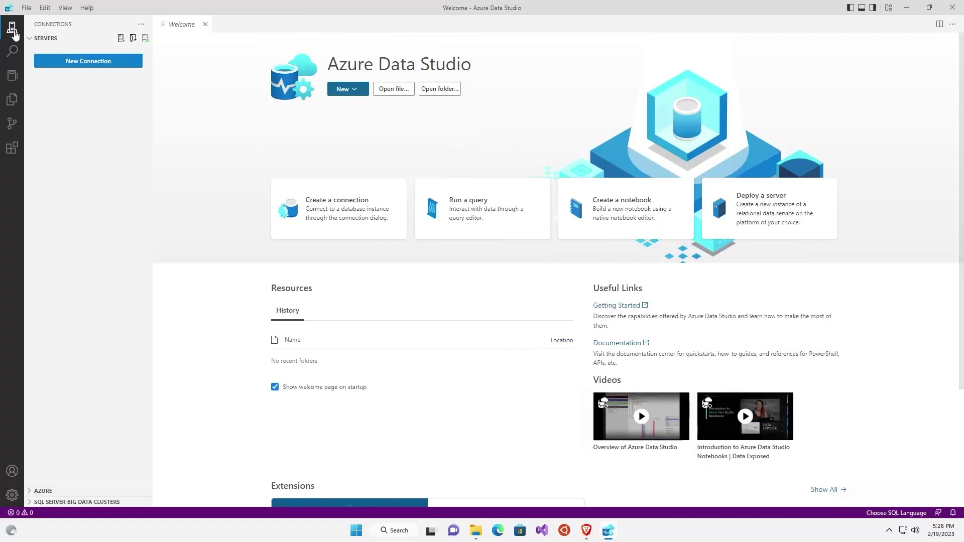
pyautogui.click(70, 61)
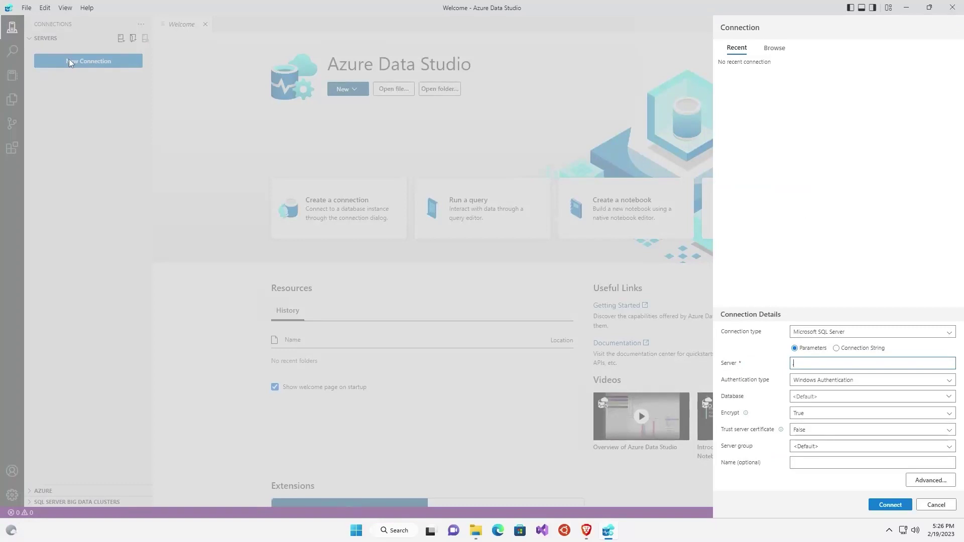
pyautogui.click(897, 508)
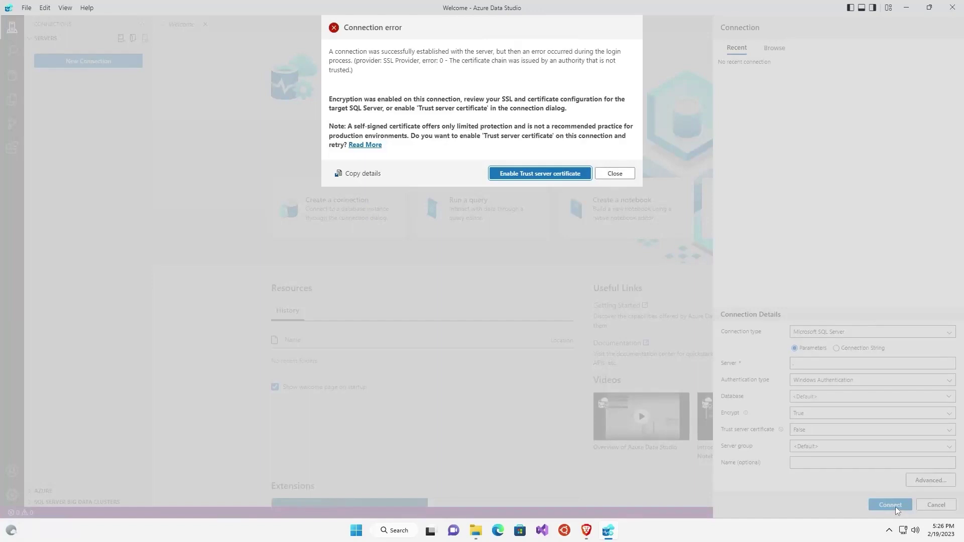
pyautogui.click(537, 173)
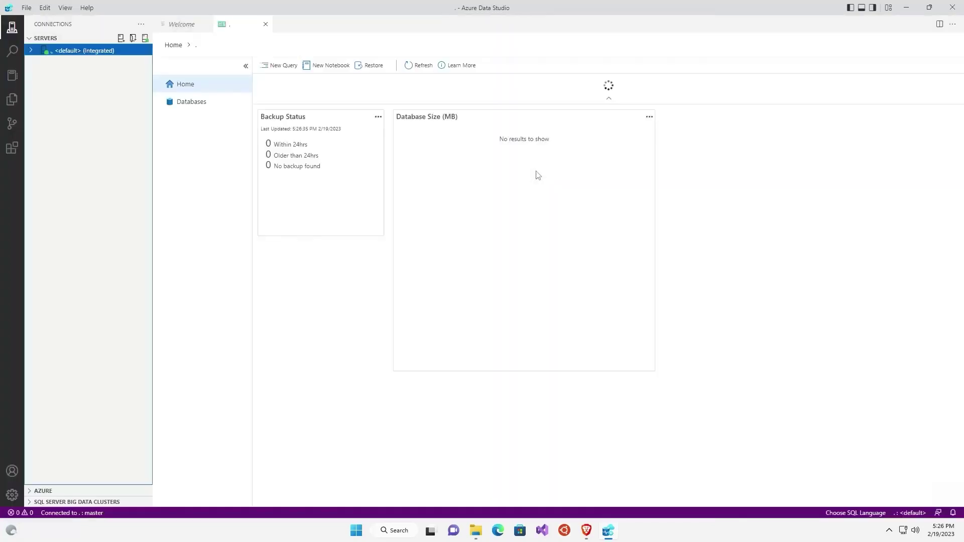
pyautogui.click(36, 61)
pyautogui.click(40, 73)
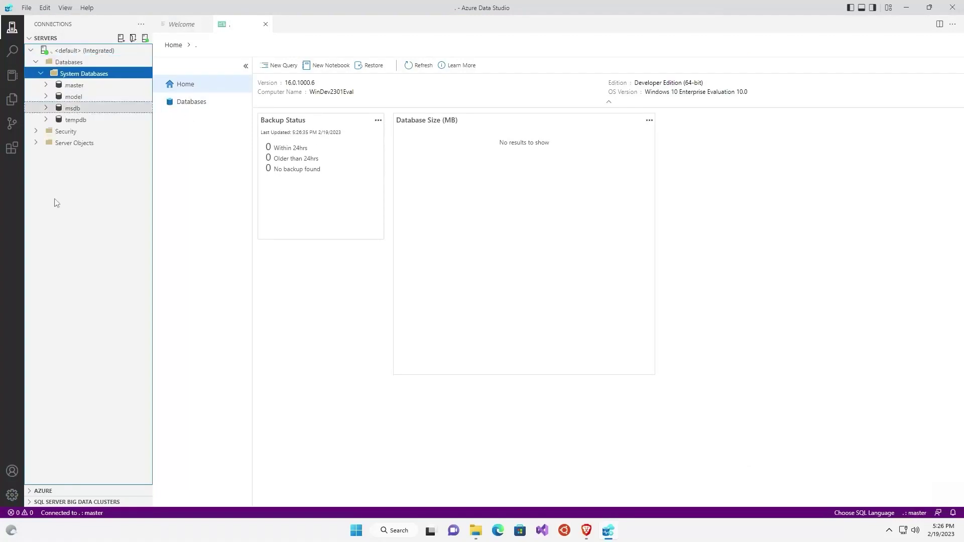